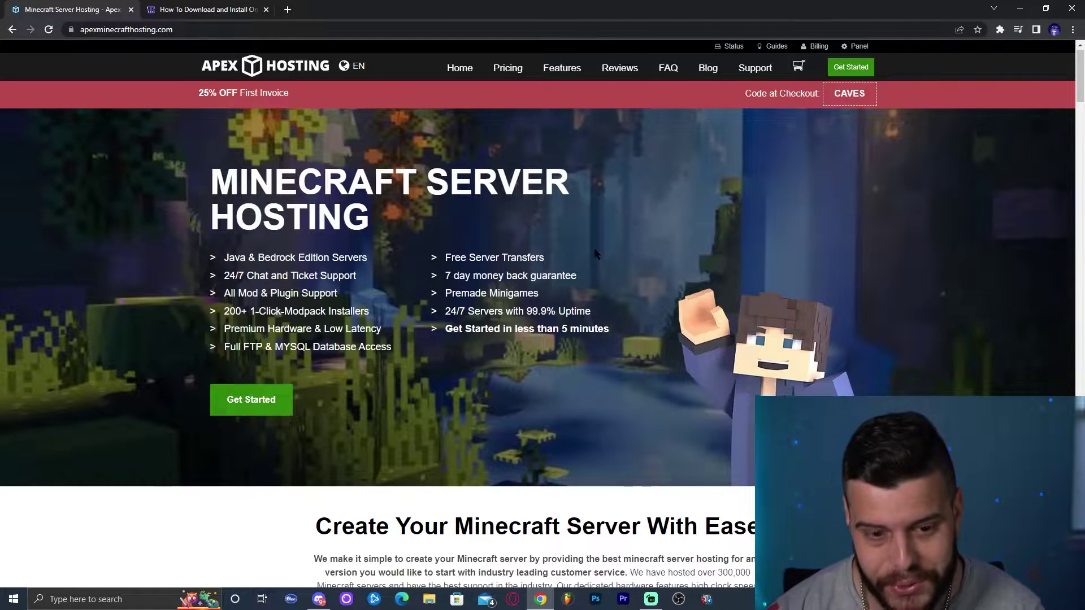
Step: Close the Apex Hosting tab and scroll the itzCuba guide to the Download Map image
scroll(539, 207, "down", 1)
scroll(504, 168, "up", 1)
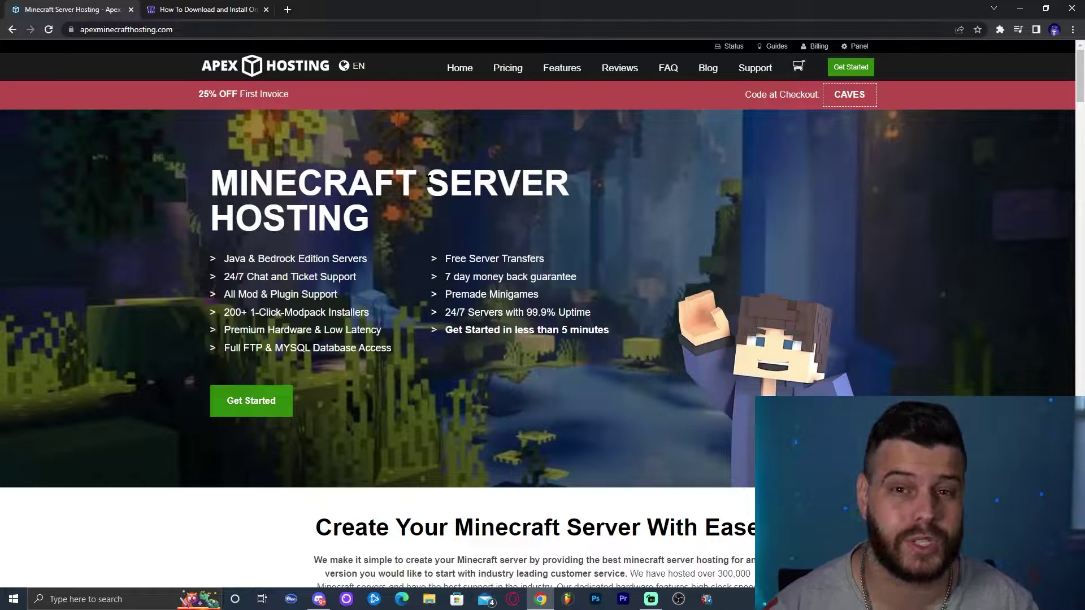
left_click(131, 9)
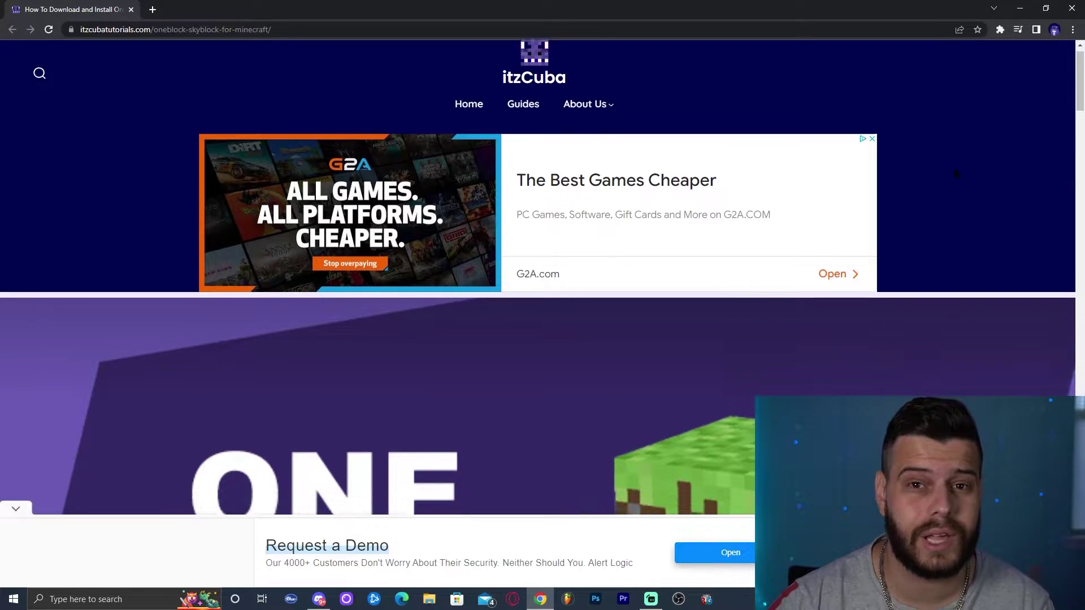
scroll(955, 170, "down", 7)
scroll(760, 204, "down", 7)
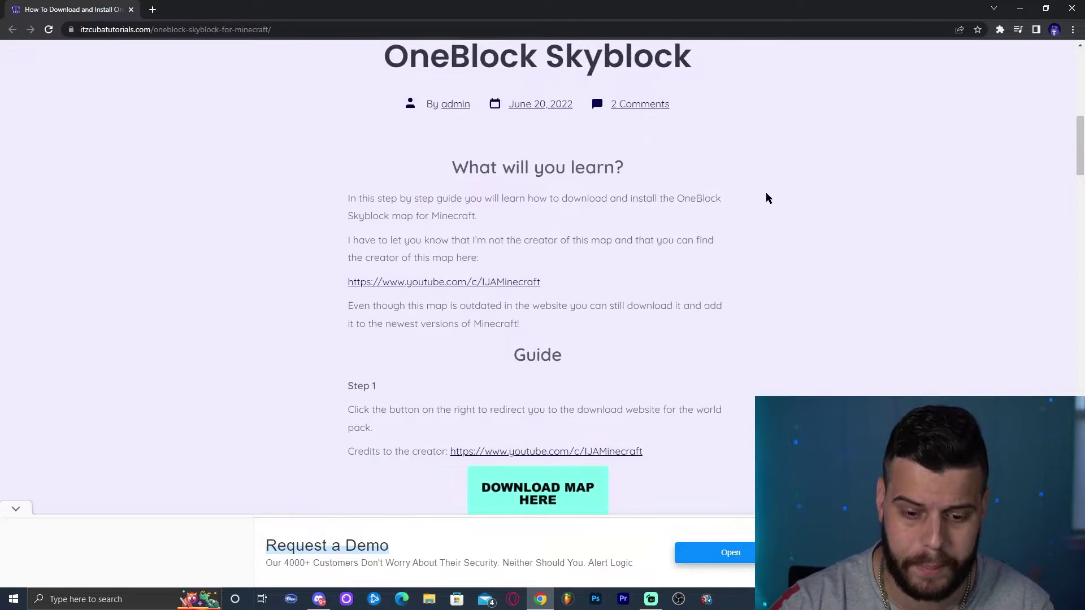
scroll(829, 181, "up", 3)
scroll(769, 181, "up", 1)
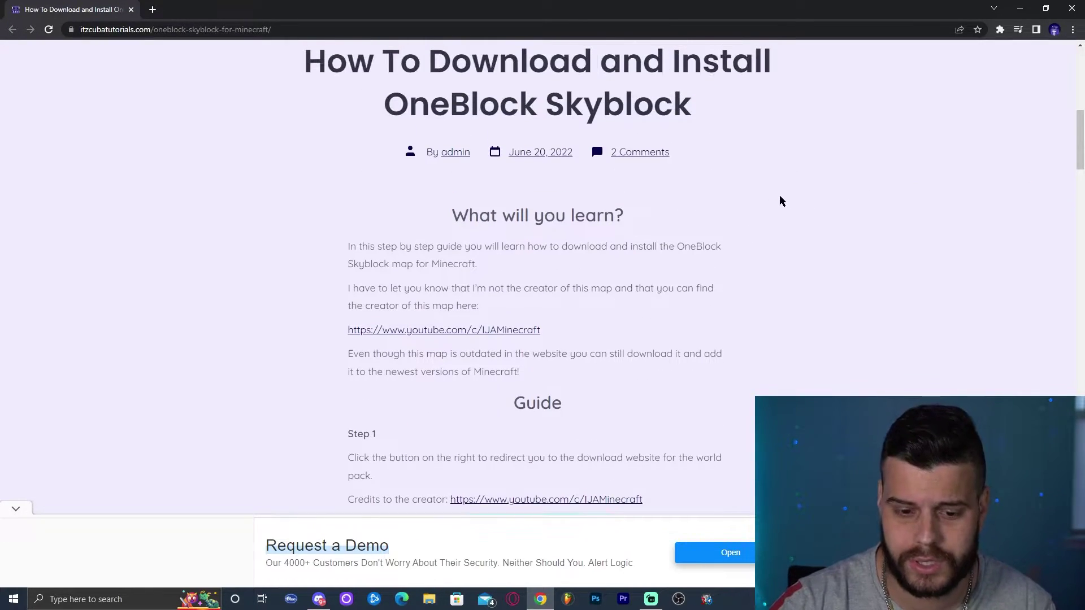
scroll(780, 198, "down", 10)
scroll(823, 202, "down", 3)
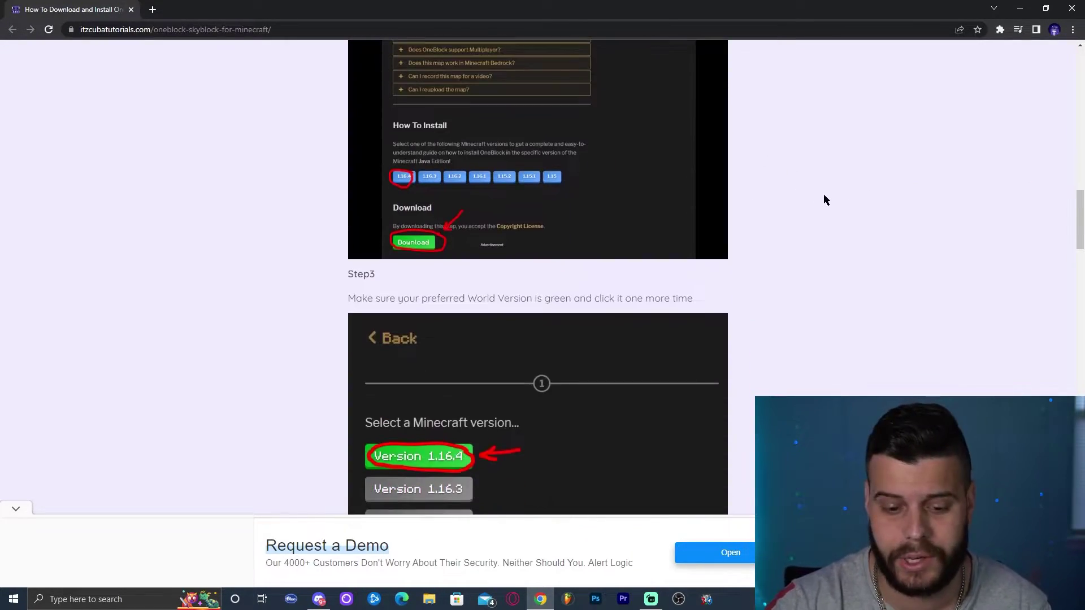
scroll(819, 223, "up", 5)
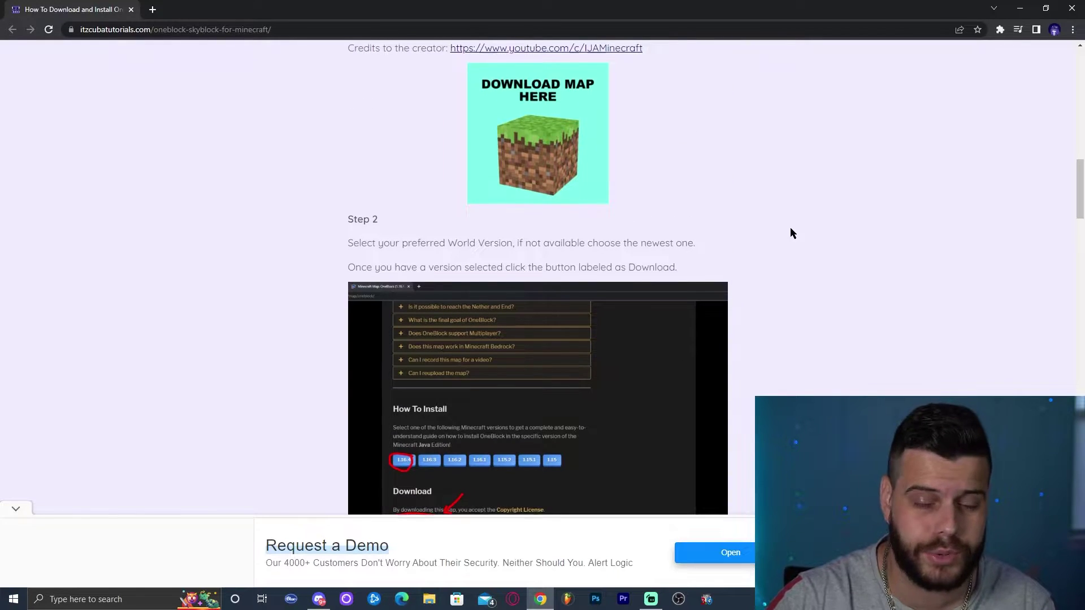
scroll(780, 223, "up", 3)
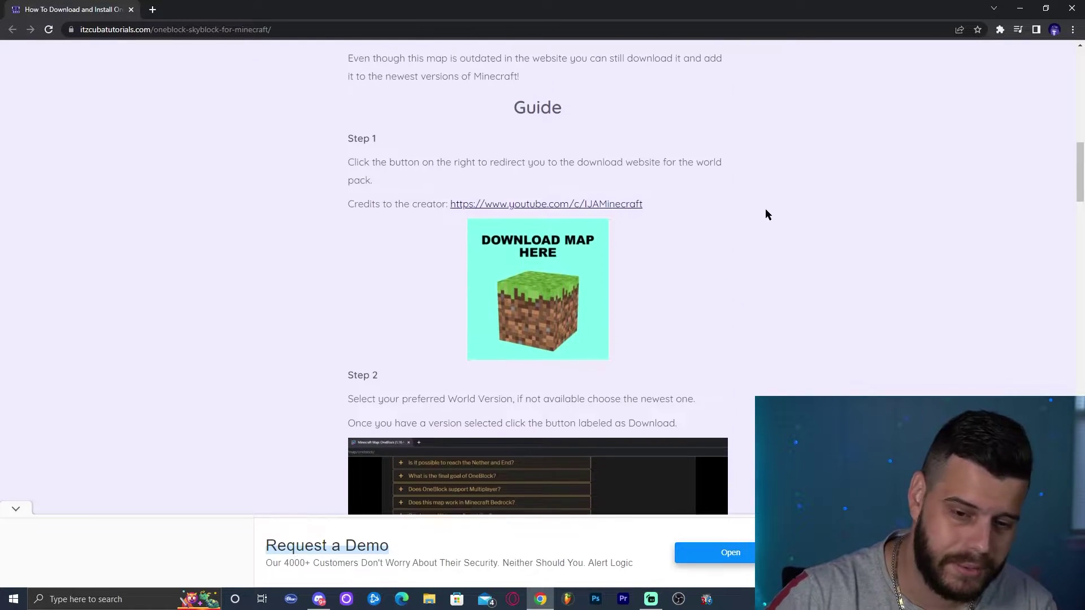
Step: Open the IJAMinecraft OneBlock 1.16.4–1.15 map page and scroll down to its Download button
left_click(564, 258)
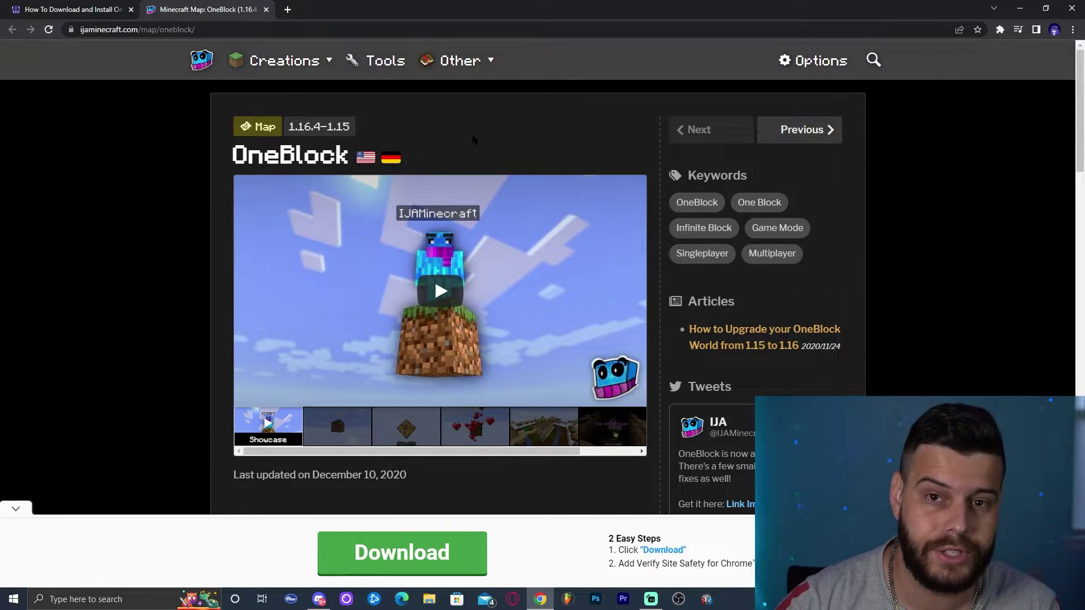
scroll(461, 131, "down", 3)
scroll(478, 131, "up", 3)
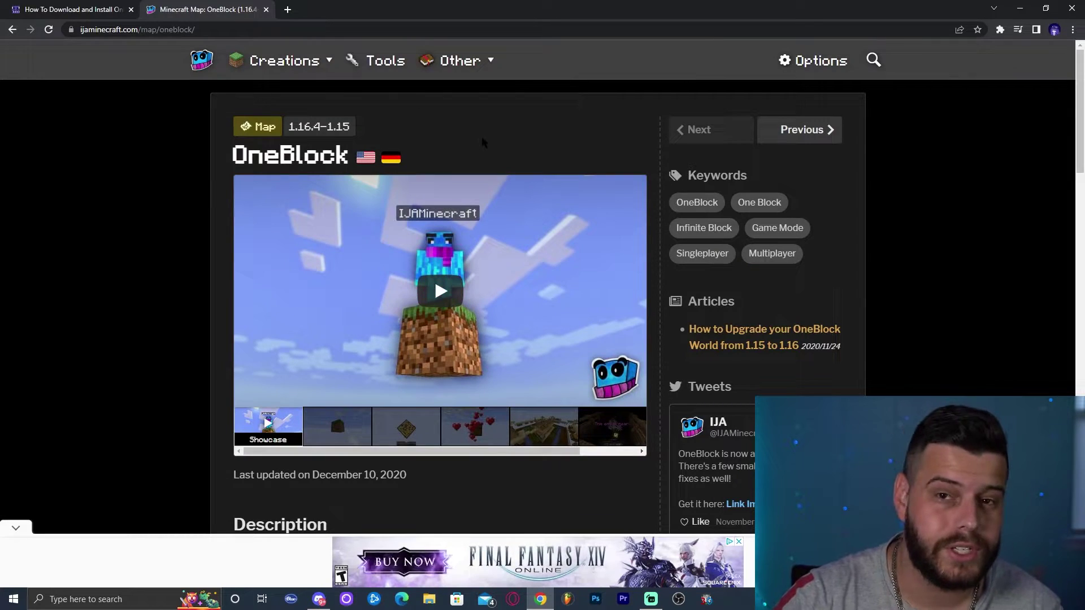
scroll(480, 135, "down", 12)
scroll(469, 125, "down", 7)
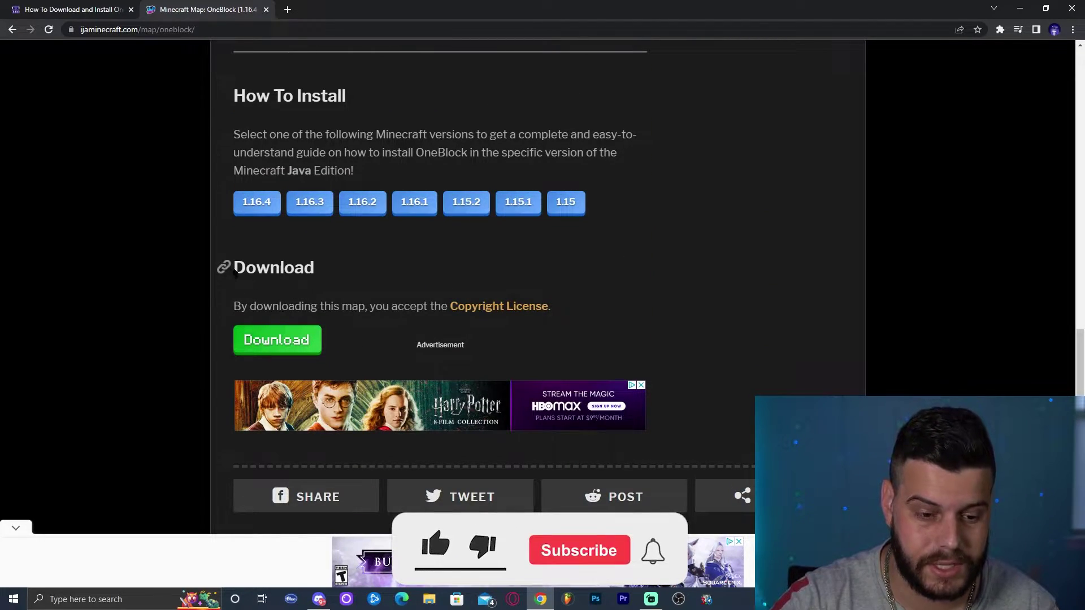
left_click_drag(231, 266, 289, 348)
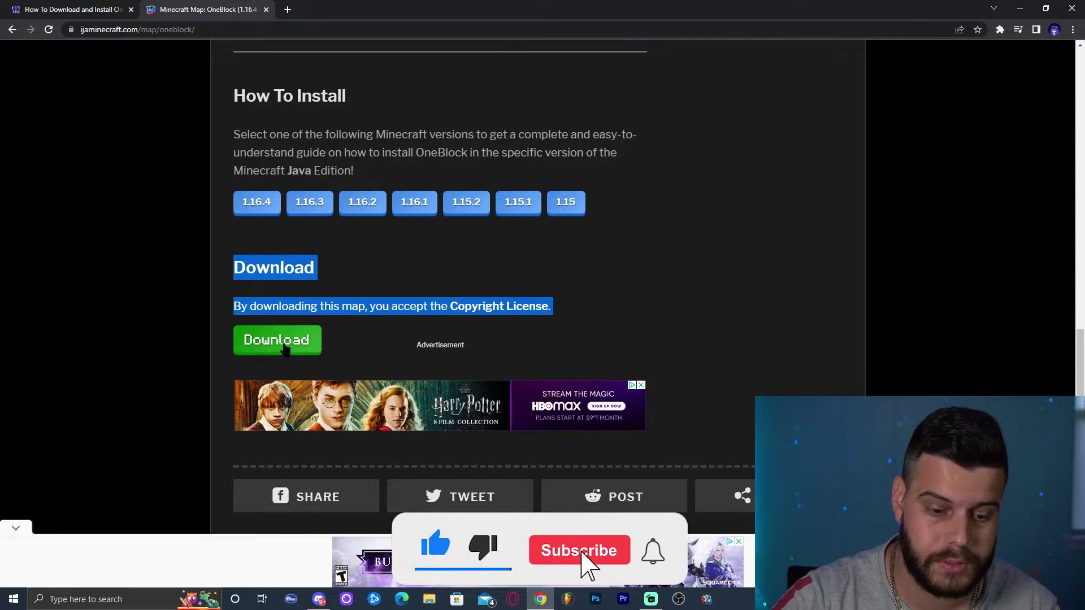
Step: Start the OneBlock download to reveal the Minecraft version list from 1.16.4 to 1.15
left_click(290, 348)
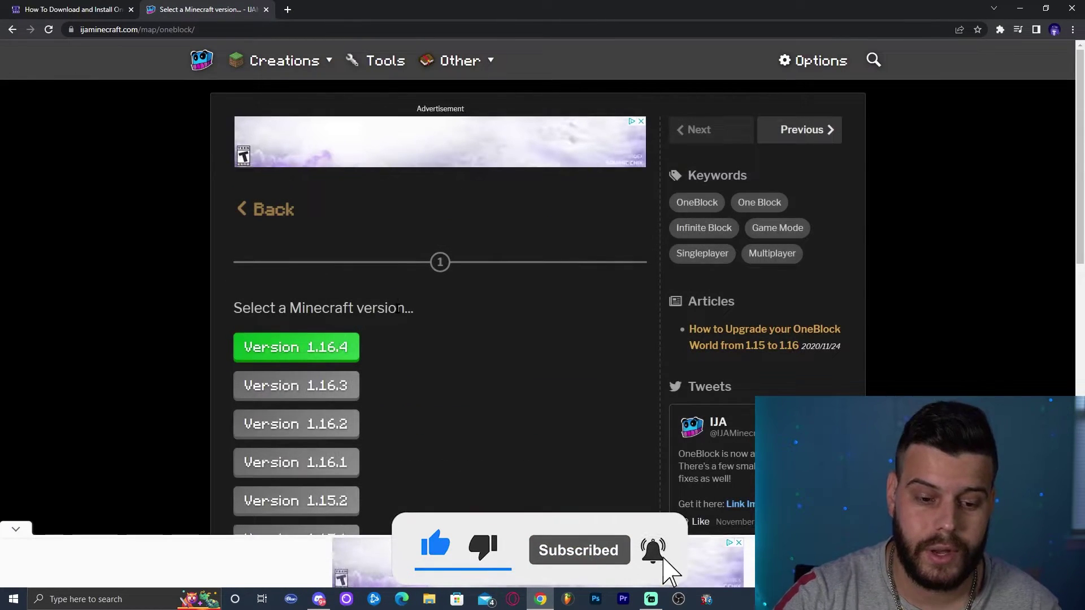
scroll(397, 300, "down", 2)
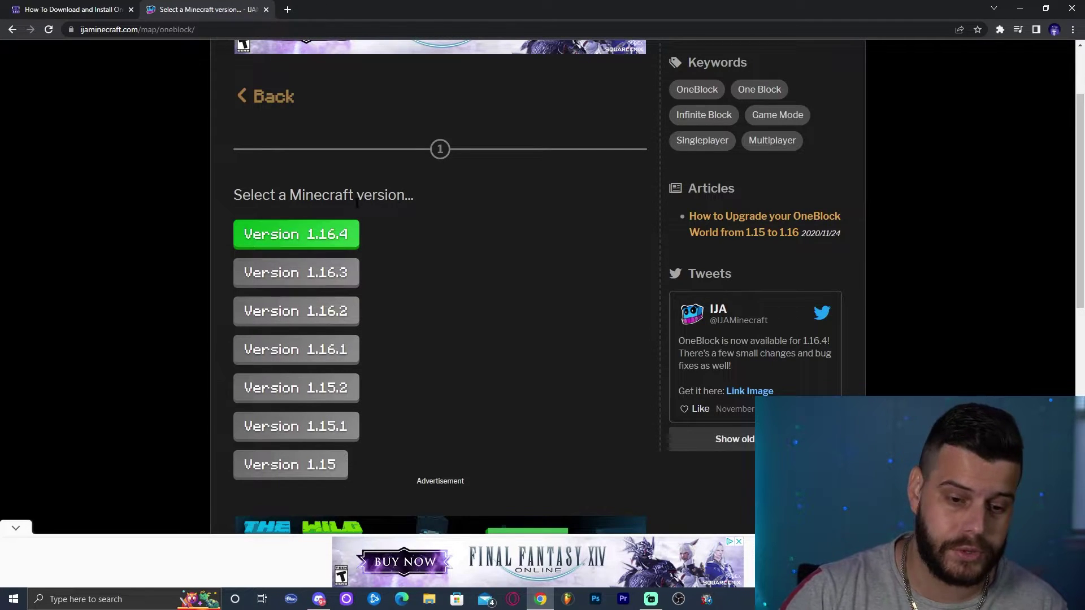
Step: Pick version 1.16.4 and save the OneBlock map zip to the Downloads folder
left_click(346, 238)
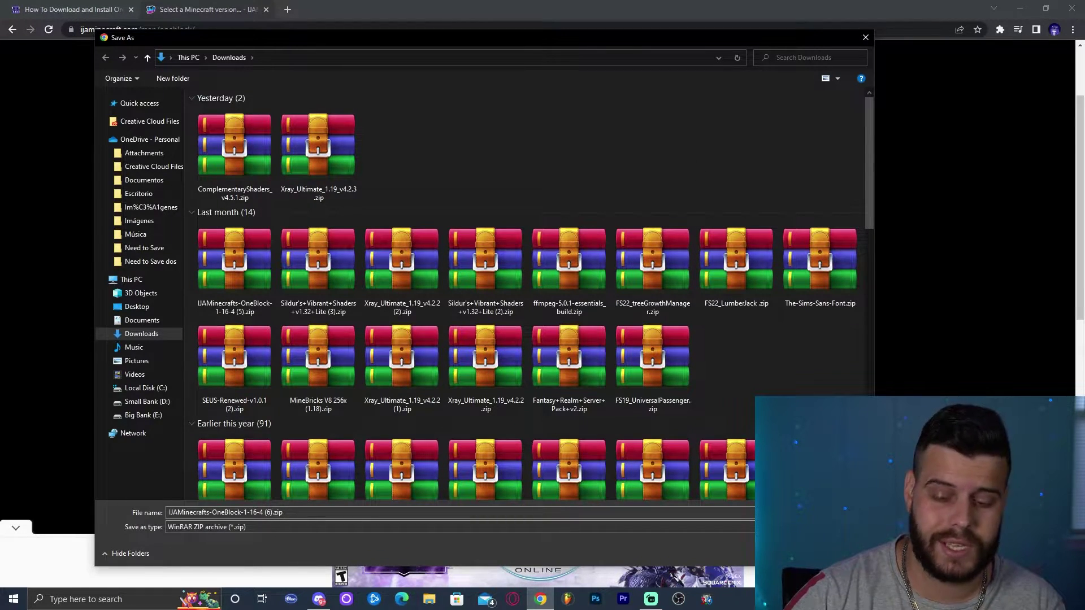
key("Return")
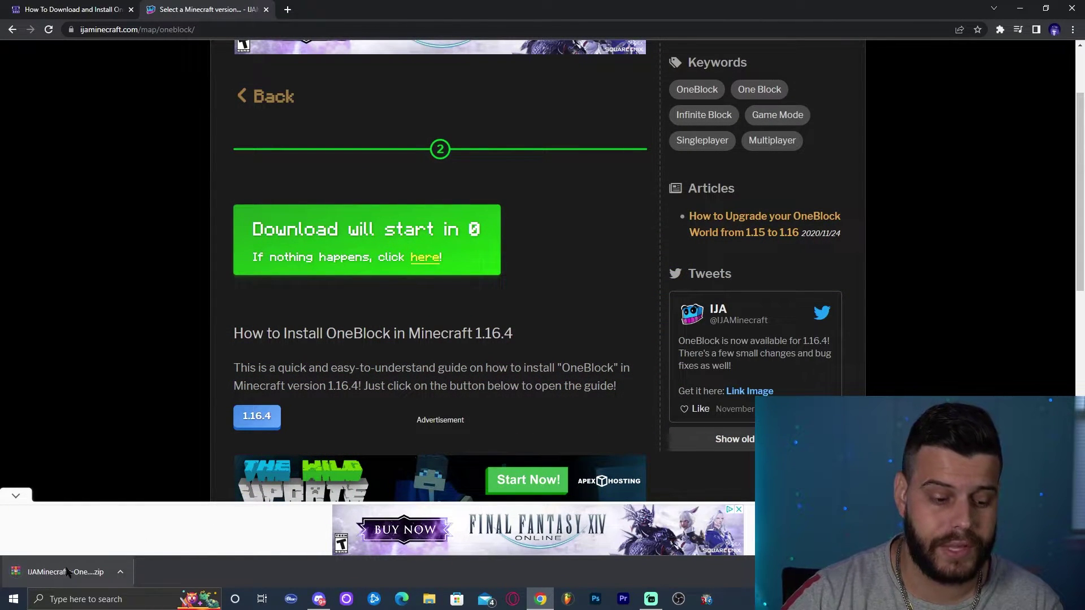
Step: Copy the downloaded OneBlock zip onto the desktop and close Chrome
double_click(569, 5)
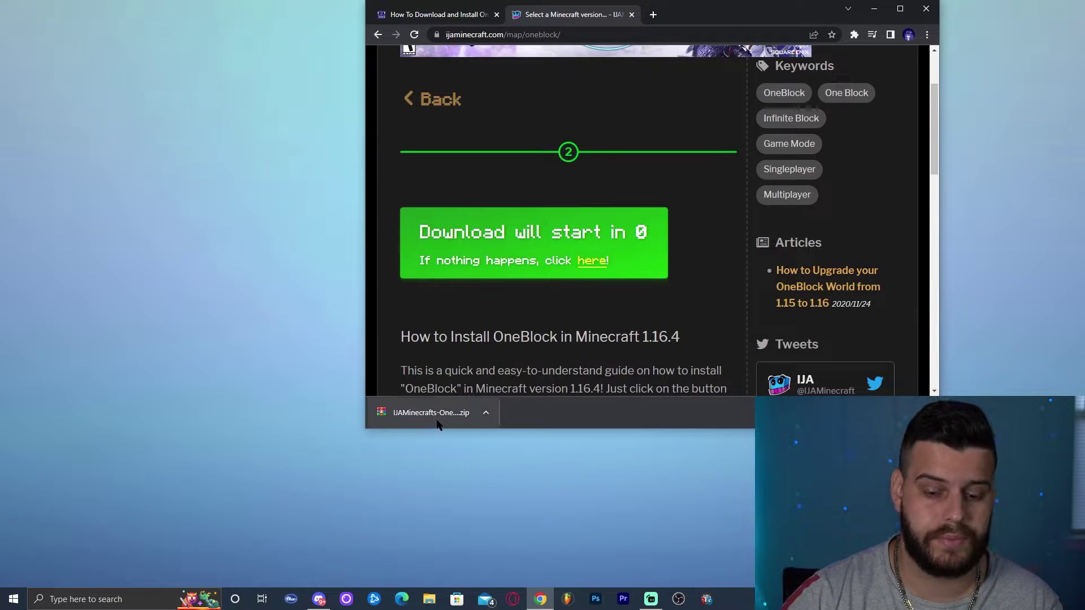
left_click_drag(438, 418, 232, 151)
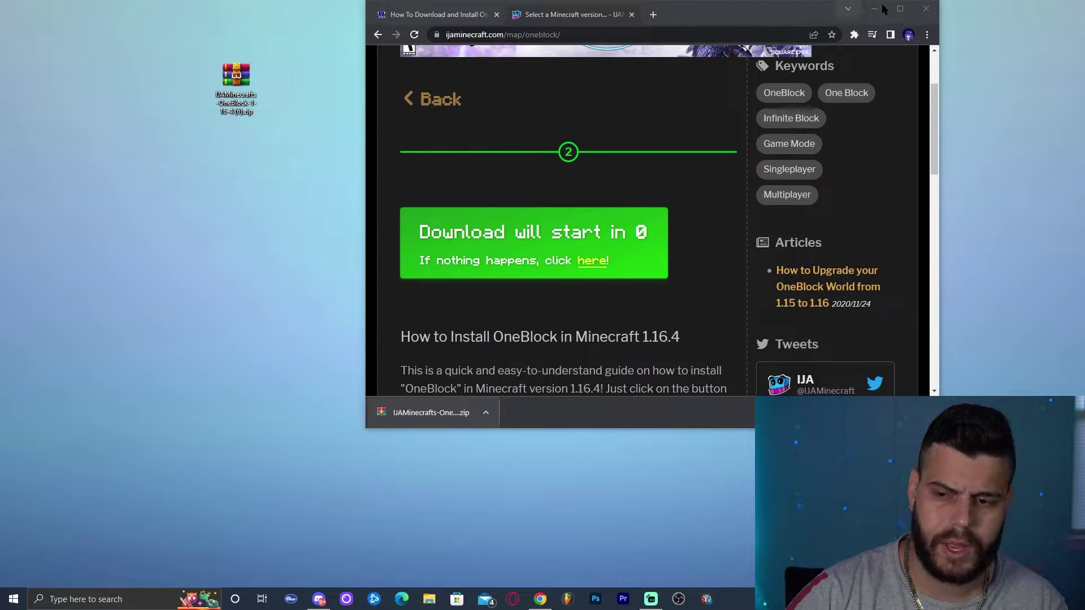
left_click(925, 8)
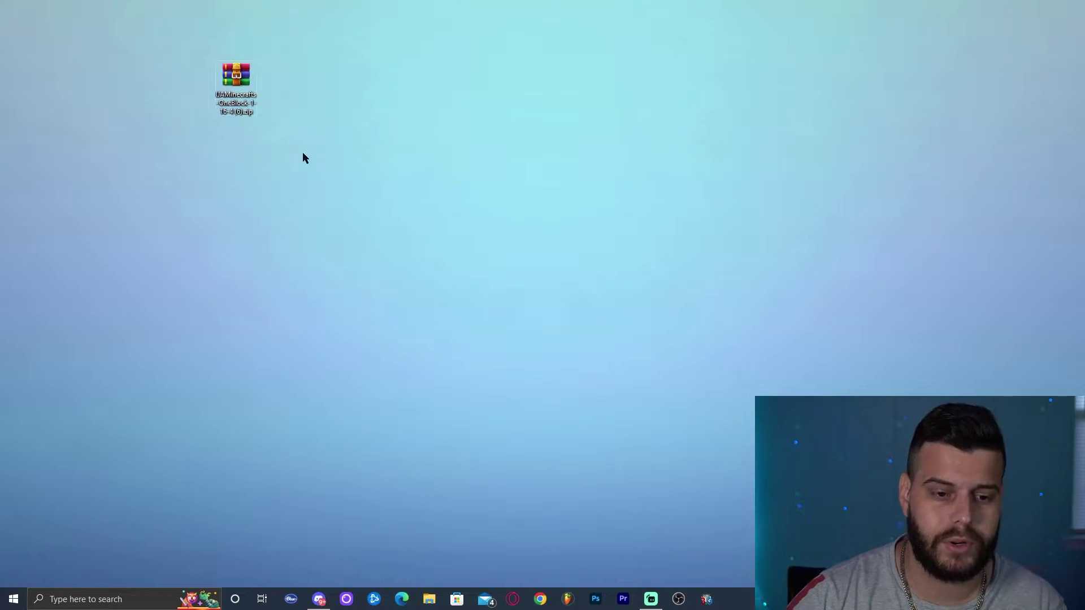
Step: Refresh the desktop twice and search Windows for the Minecraft Launcher
right_click(332, 138)
left_click(395, 172)
right_click(425, 144)
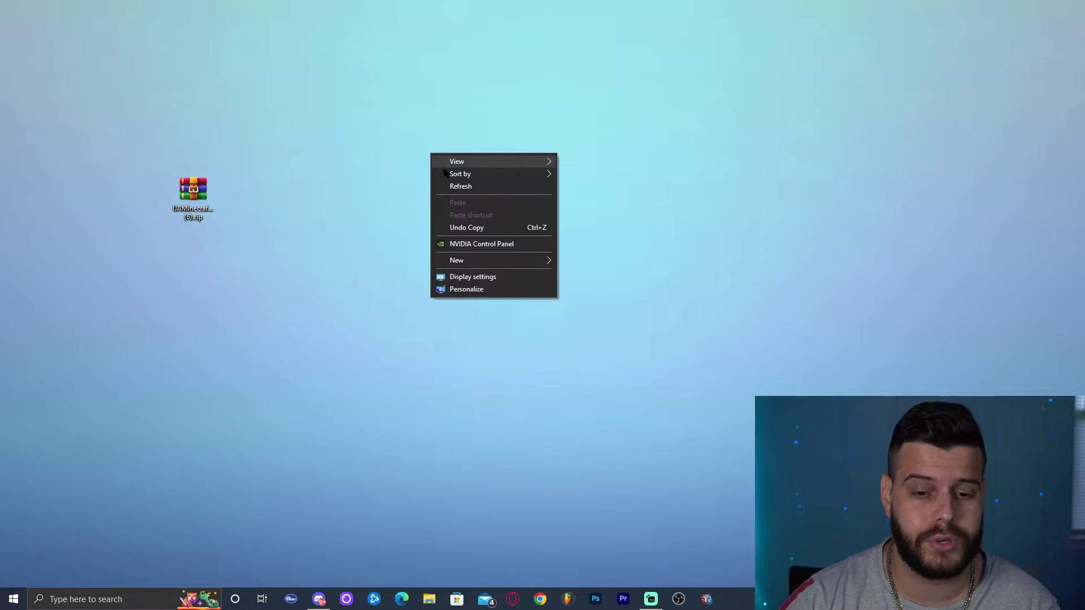
left_click(443, 186)
left_click(151, 604)
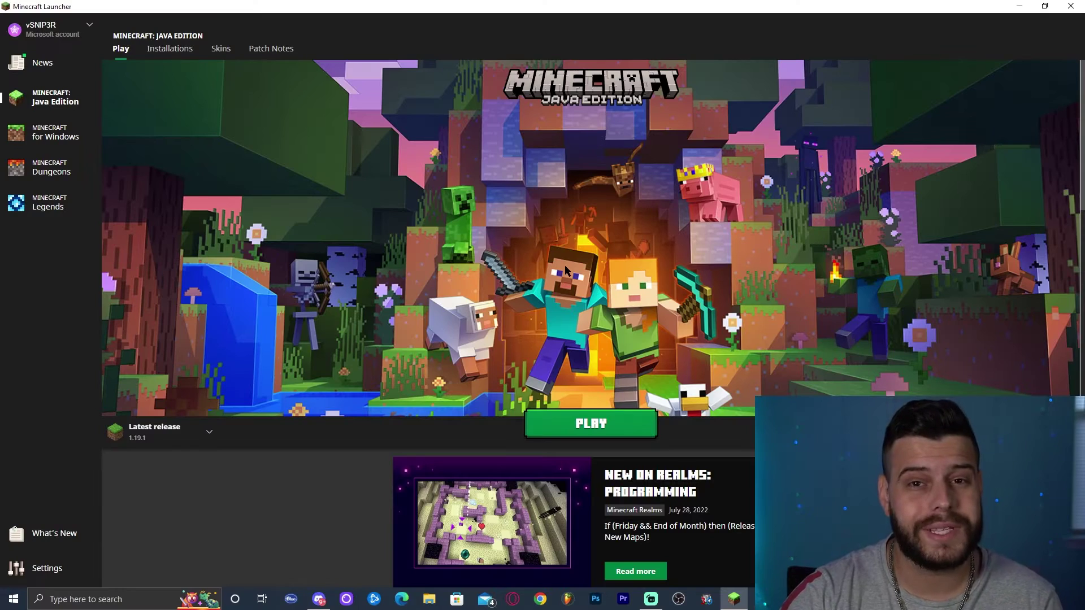
Step: In Installations, hide modded entries and open the Latest release 1.19.1 game folder
left_click(184, 50)
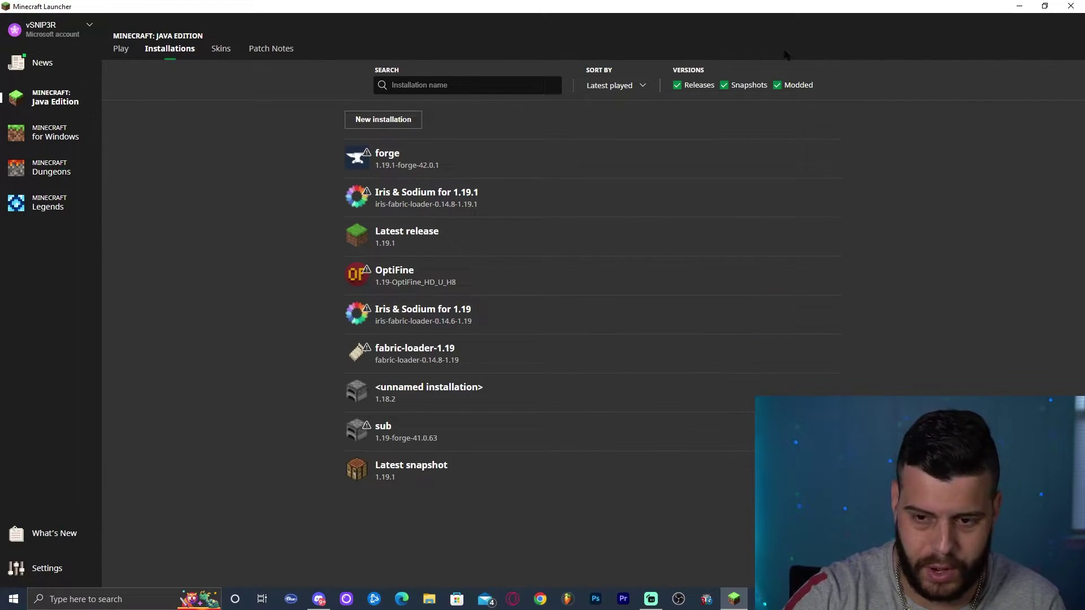
left_click(783, 87)
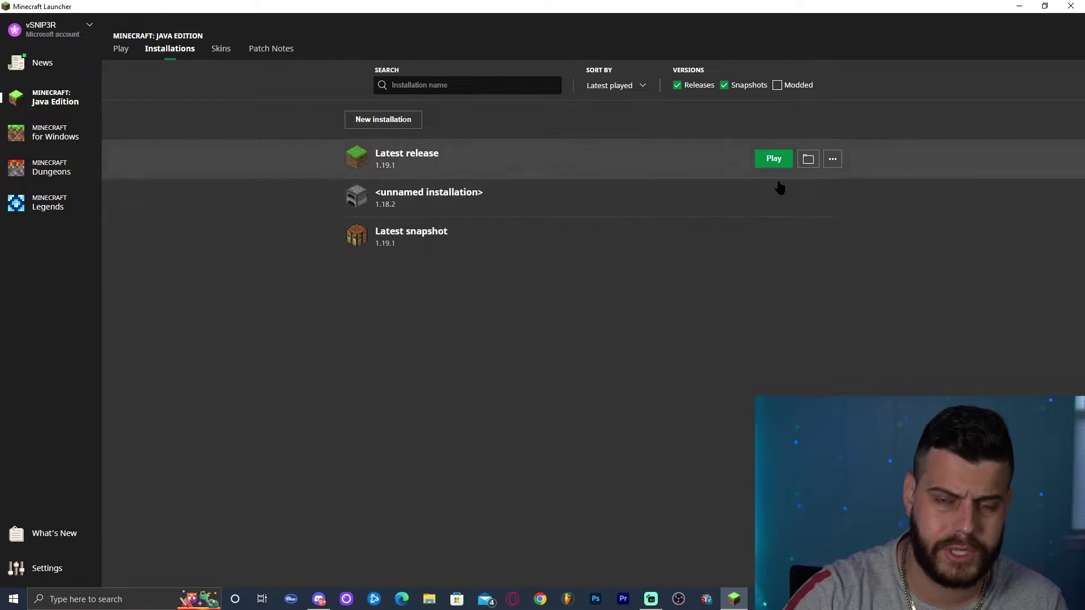
mouse_move(811, 161)
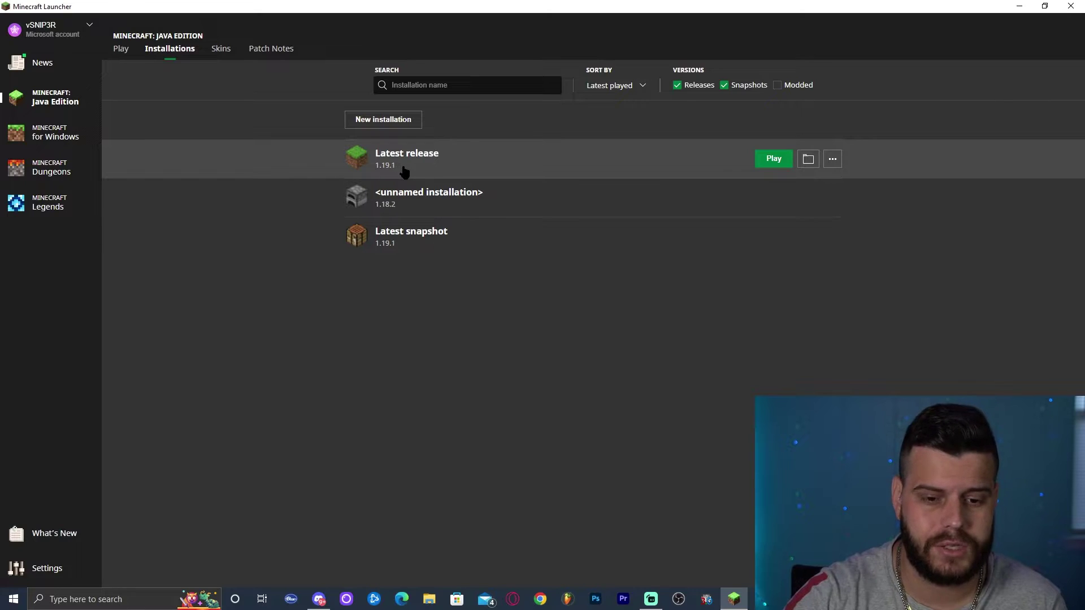
left_click(808, 160)
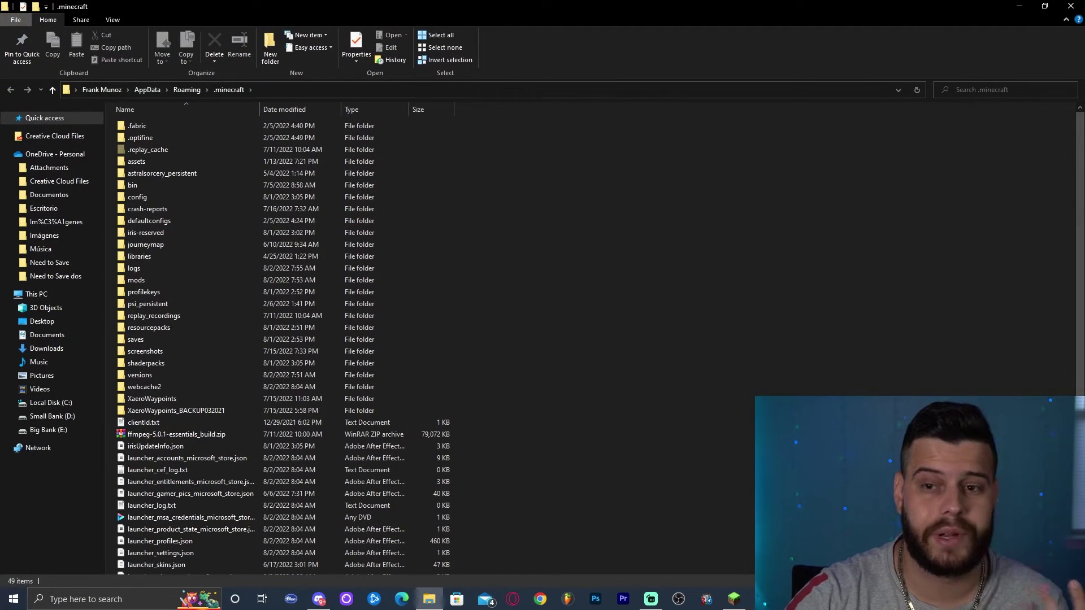
Step: Shrink and move the Explorer window and minimize the launcher to expose the desktop
left_click_drag(542, 7, 377, 67)
left_click(1020, 7)
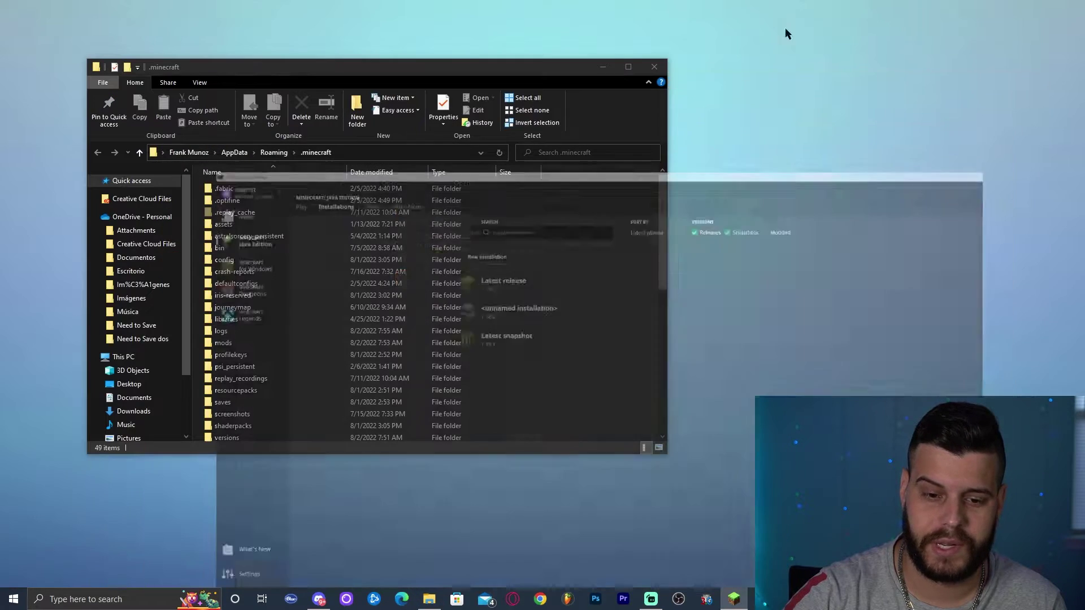
left_click_drag(539, 64, 720, 21)
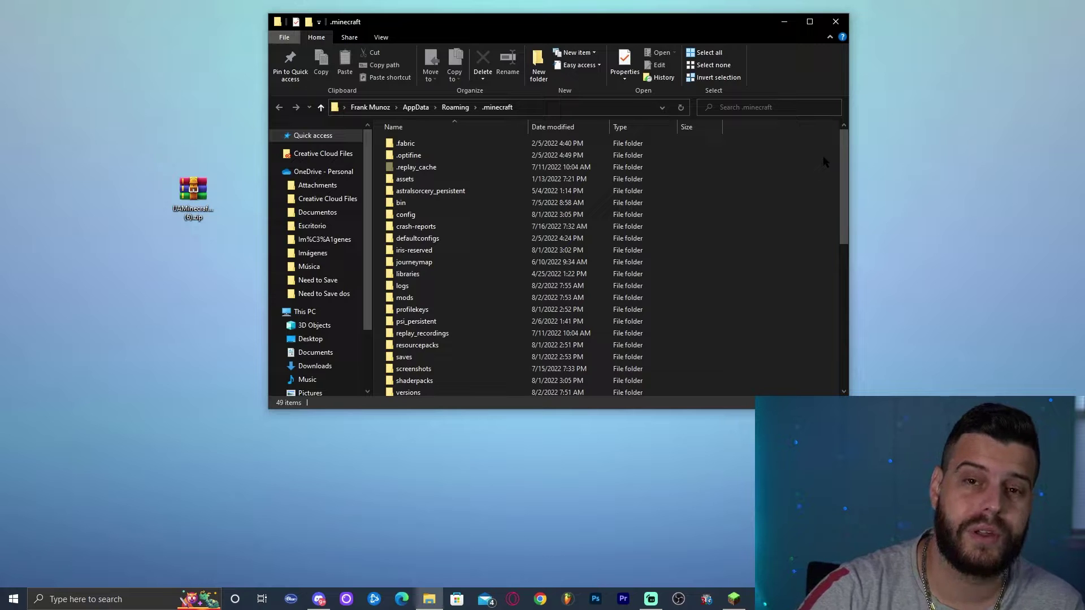
Step: Open the .minecraft saves folder and select the OneBlock zip on the desktop
double_click(404, 358)
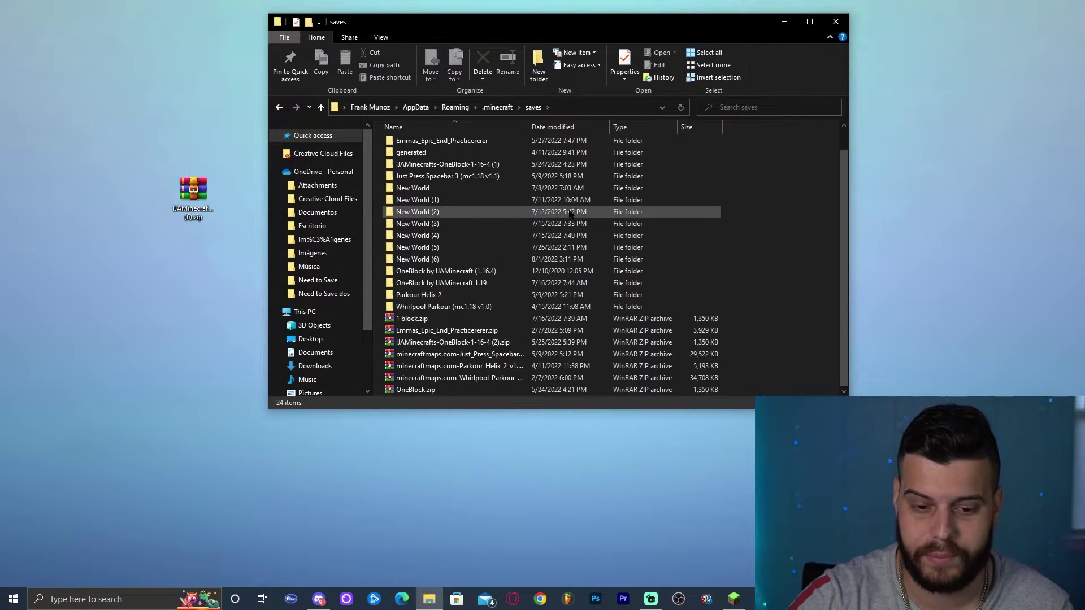
left_click(497, 107)
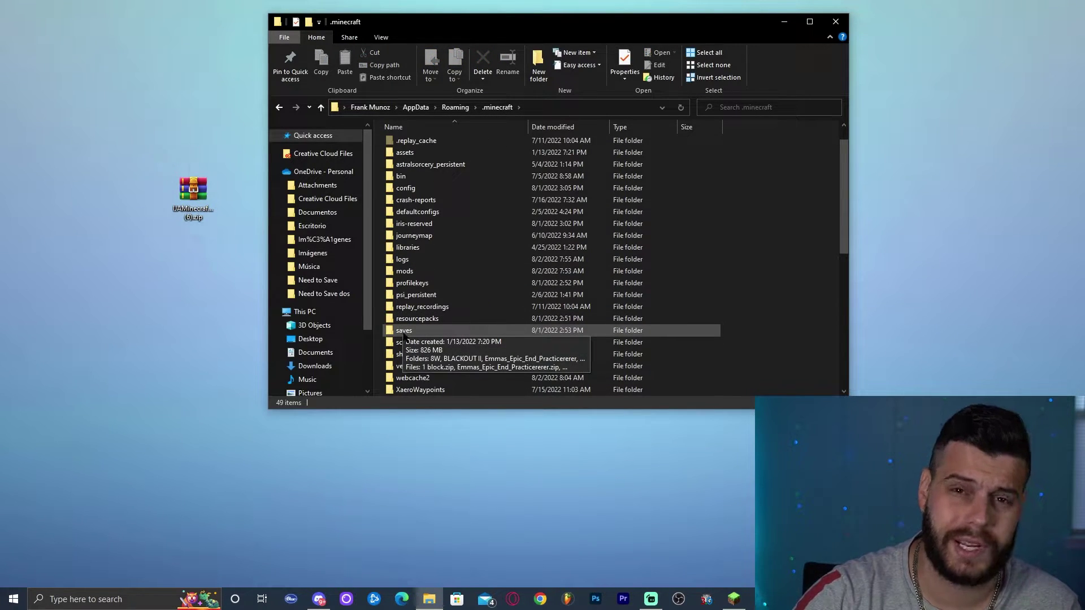
right_click(790, 183)
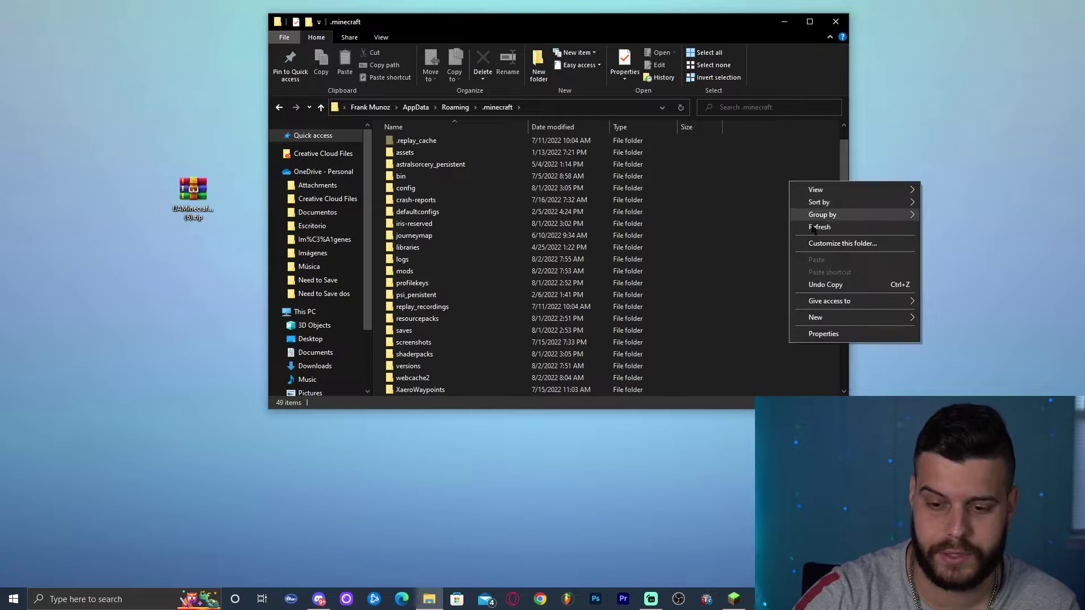
left_click(734, 224)
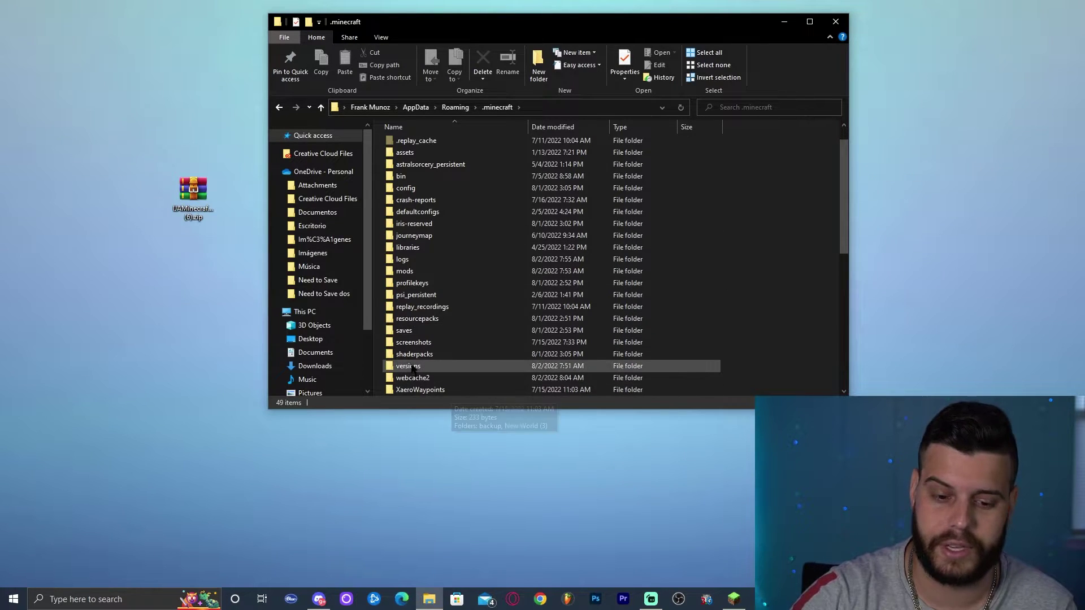
double_click(418, 336)
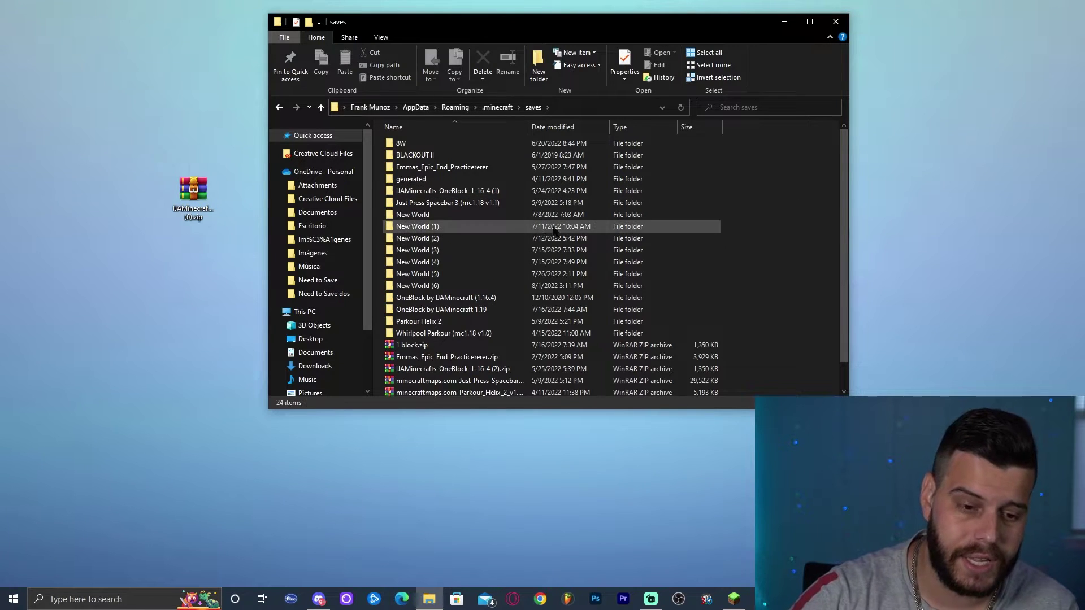
left_click(199, 195)
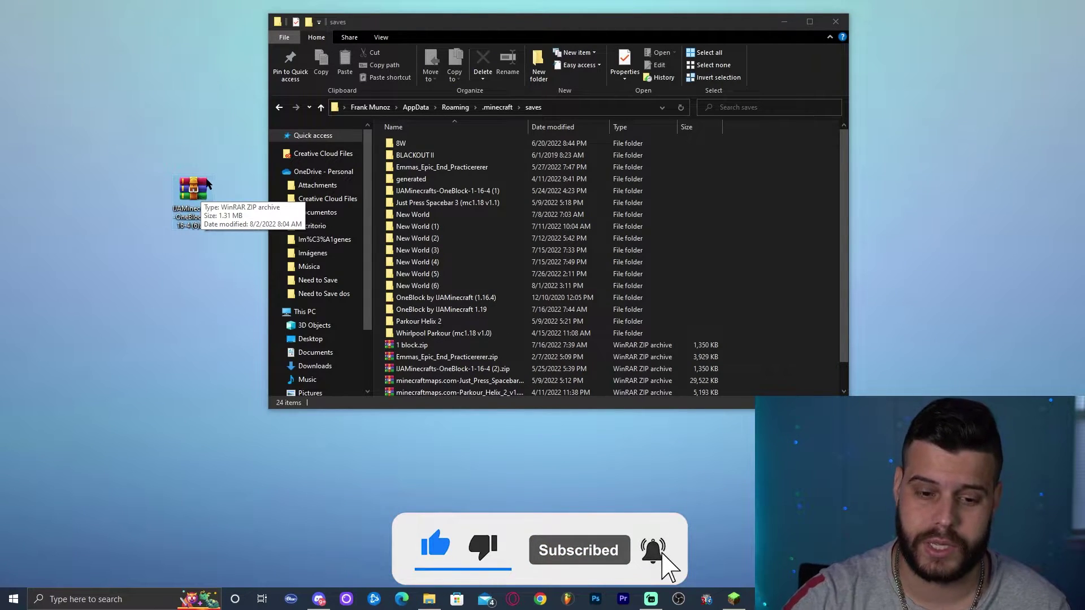
right_click(184, 120)
left_click(200, 189)
Step: Copy the OneBlock zip from the desktop into the saves folder and maximize Explorer
right_click(200, 189)
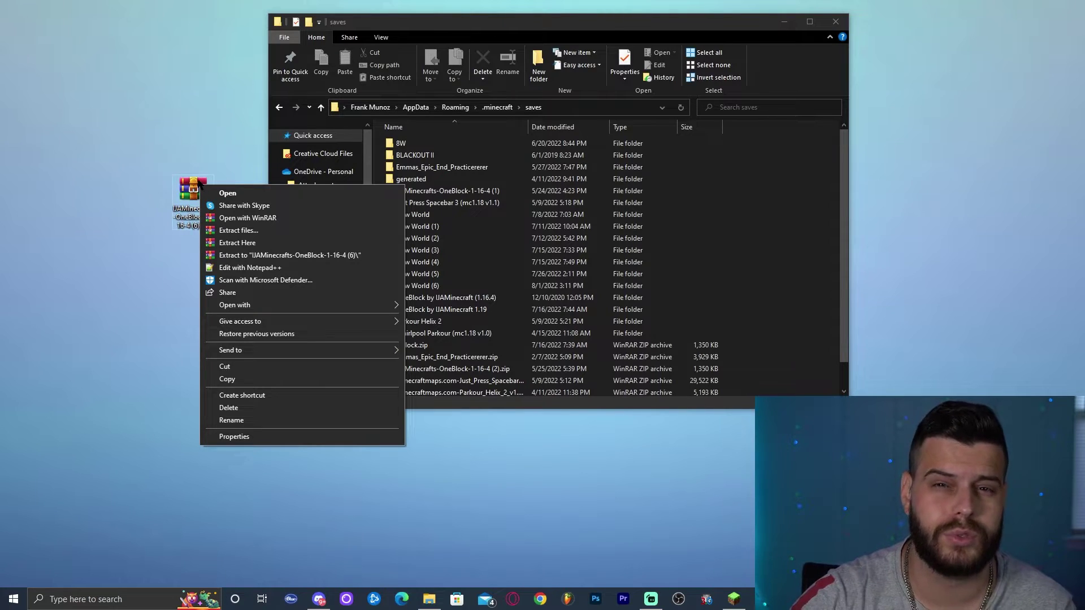
left_click(192, 110)
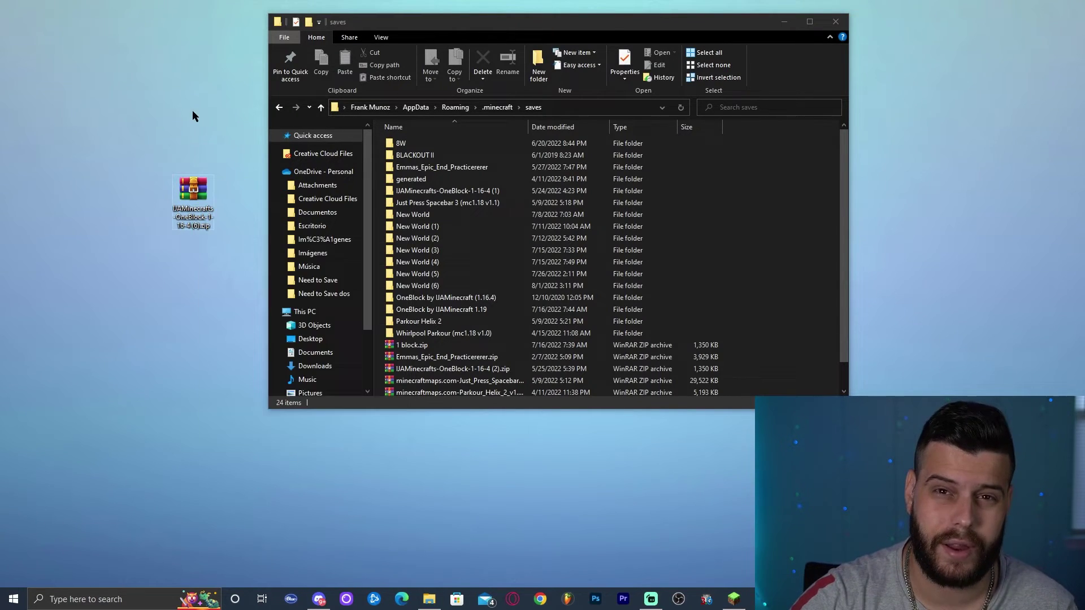
right_click(193, 190)
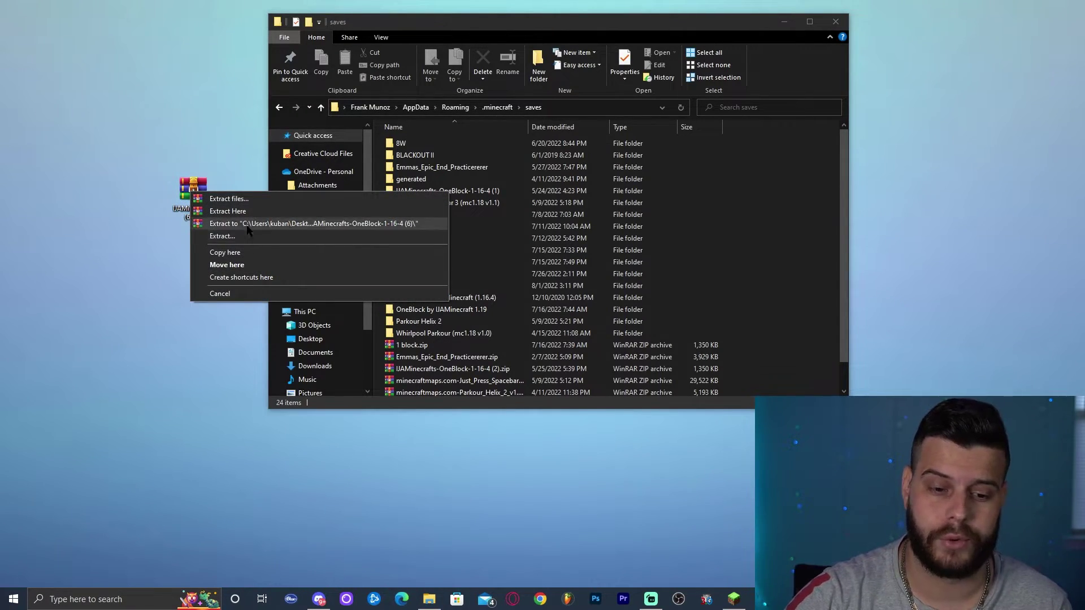
left_click(191, 108)
left_click_drag(193, 193, 811, 188)
left_click(810, 20)
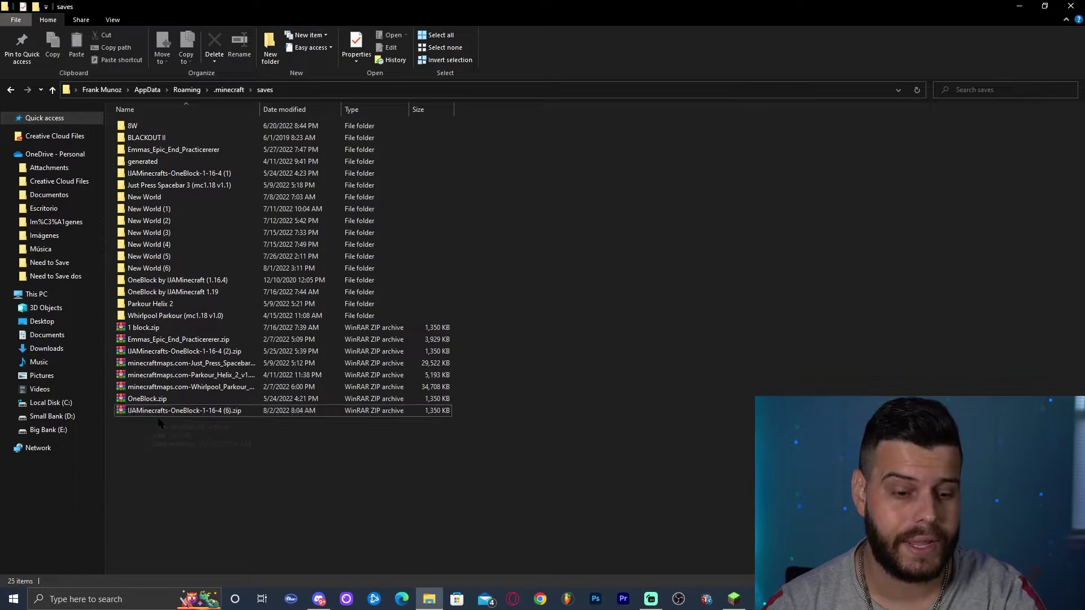
Step: Rename the copied IJAMinecrafts-OneBlock-1-16-4 (6).zip to 1.19.1.zip
left_click(140, 413)
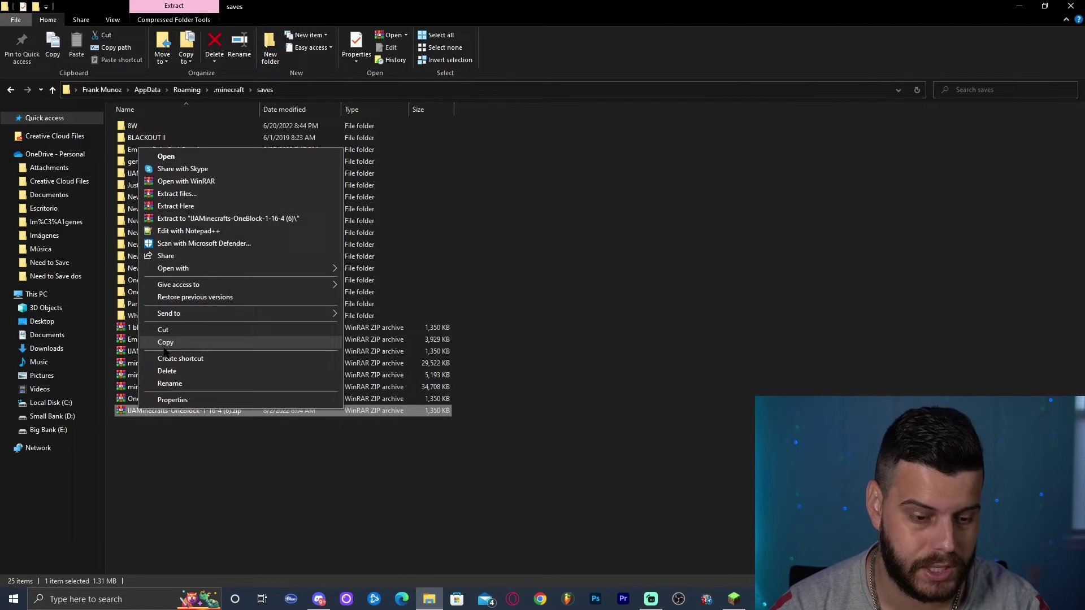
left_click(196, 384)
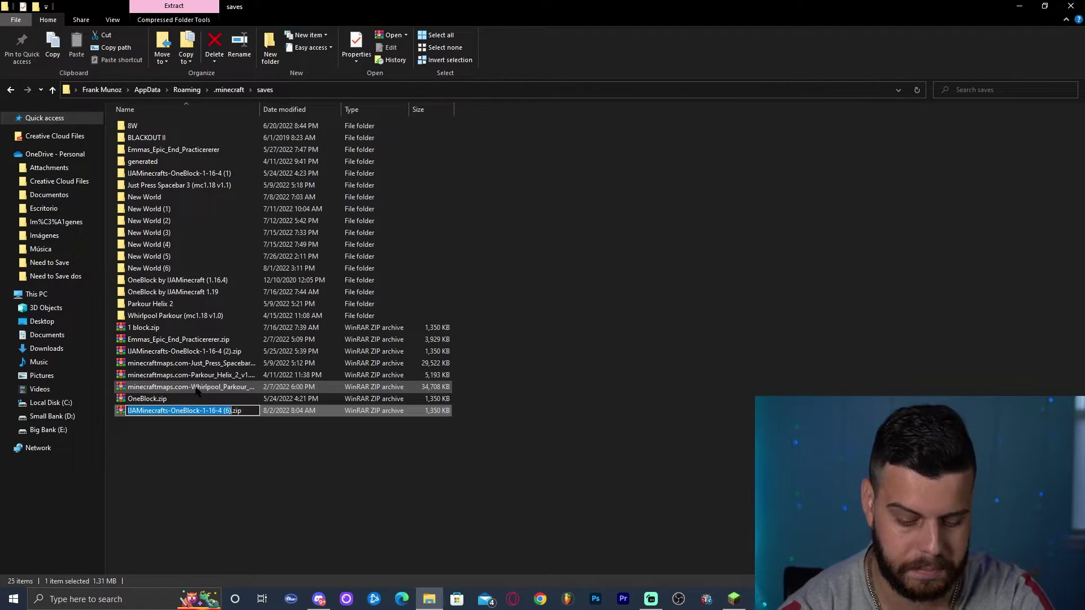
type("1.19.1")
key("Return")
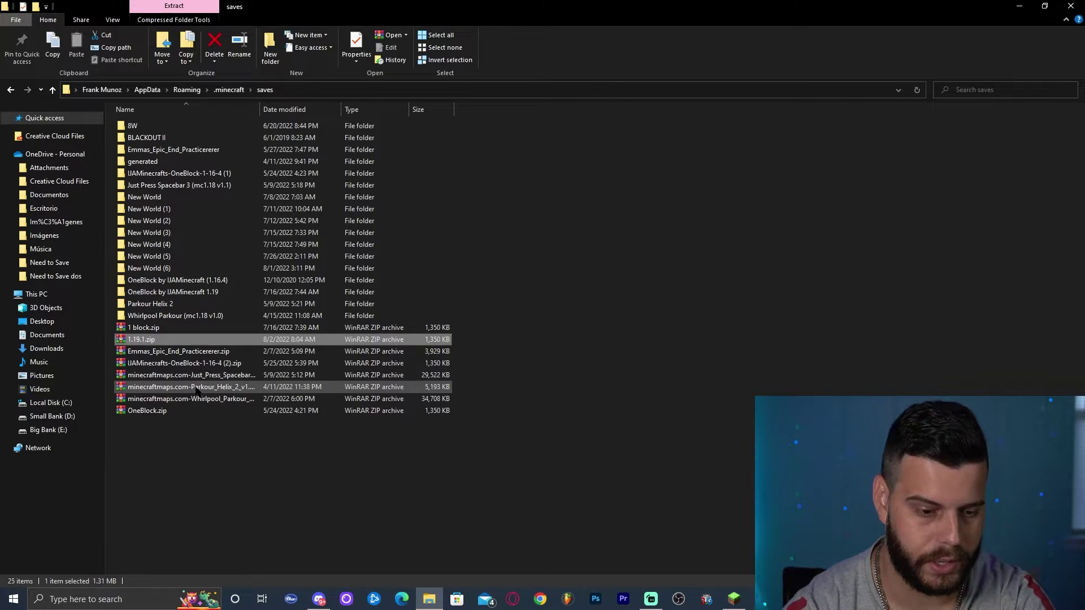
Step: Extract 1.19.1.zip here in the saves folder
left_click(166, 343)
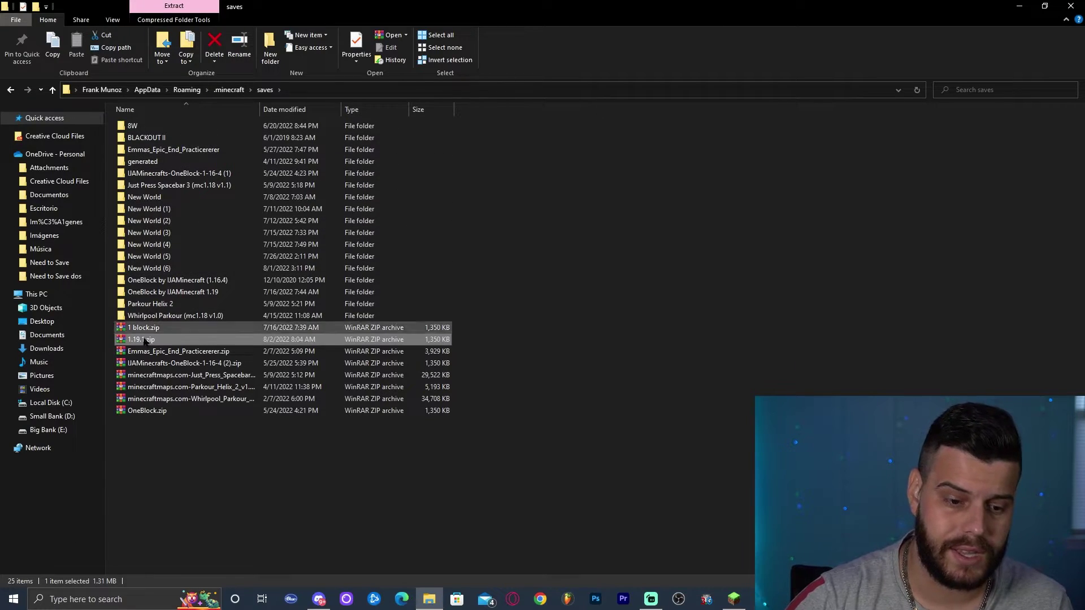
right_click(146, 341)
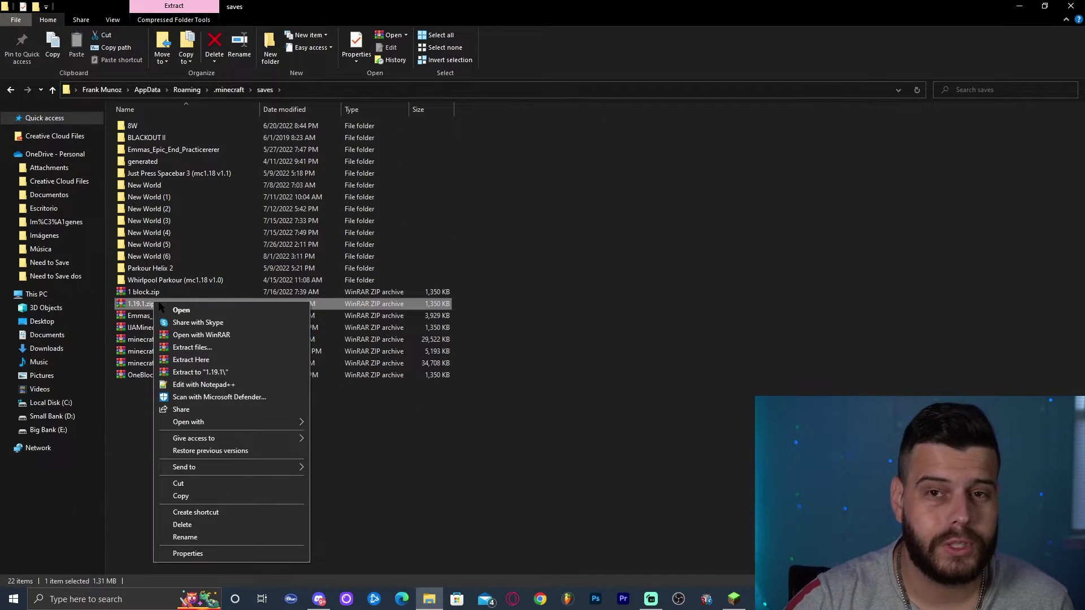
left_click(190, 360)
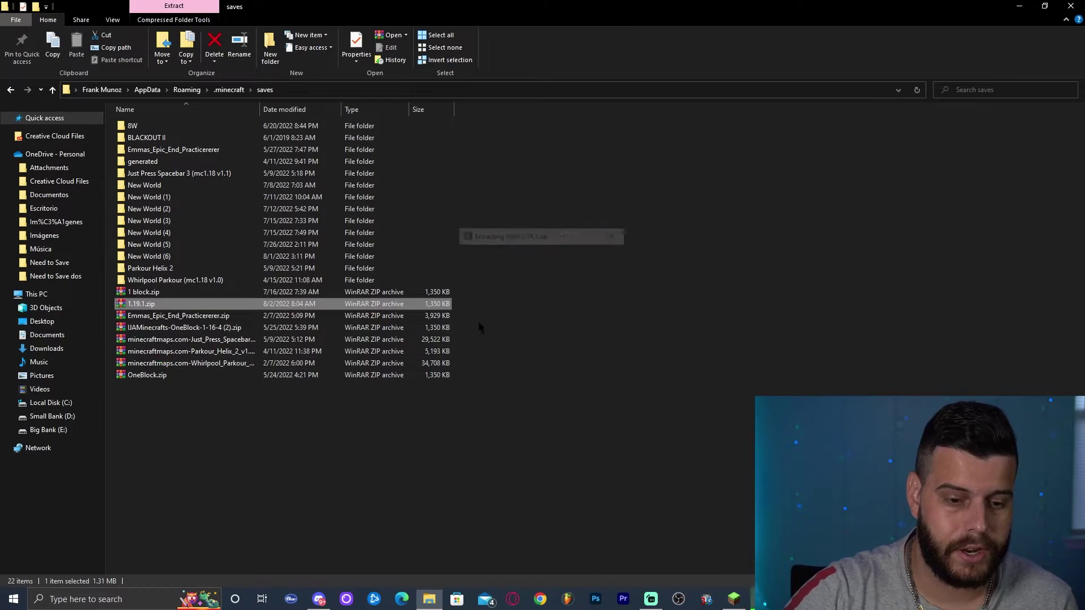
Step: Rename the extracted OneBlock world folder to 1.19.1
left_click(604, 160)
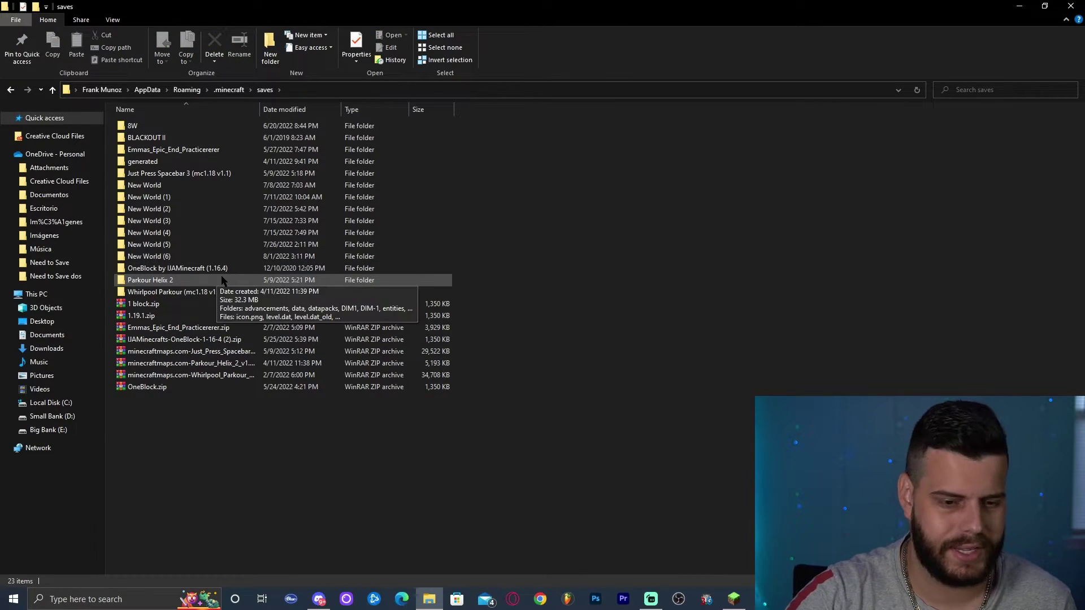
left_click(179, 270)
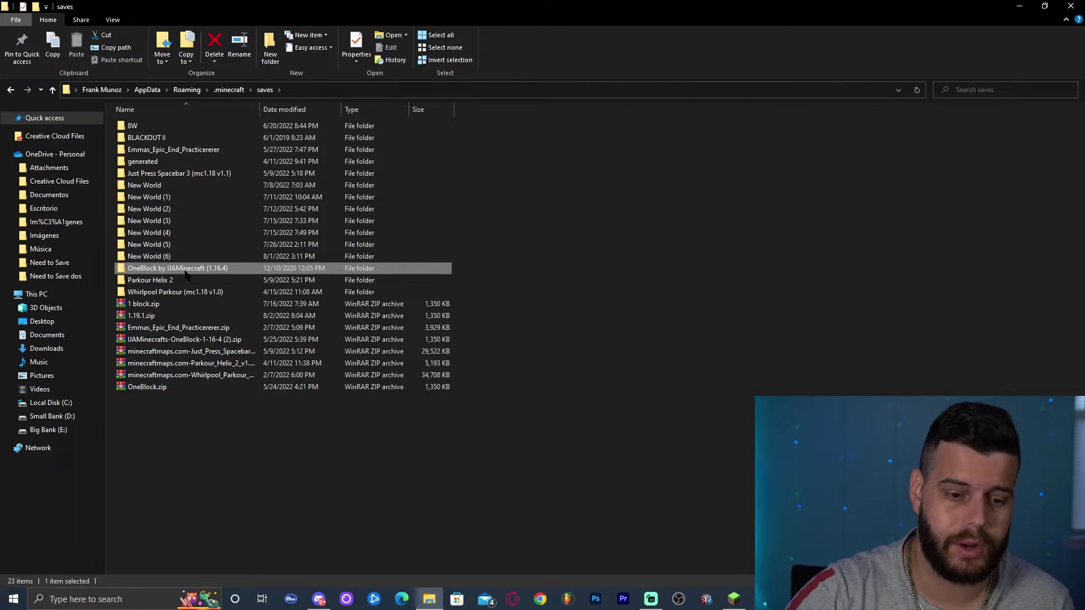
left_click(219, 268)
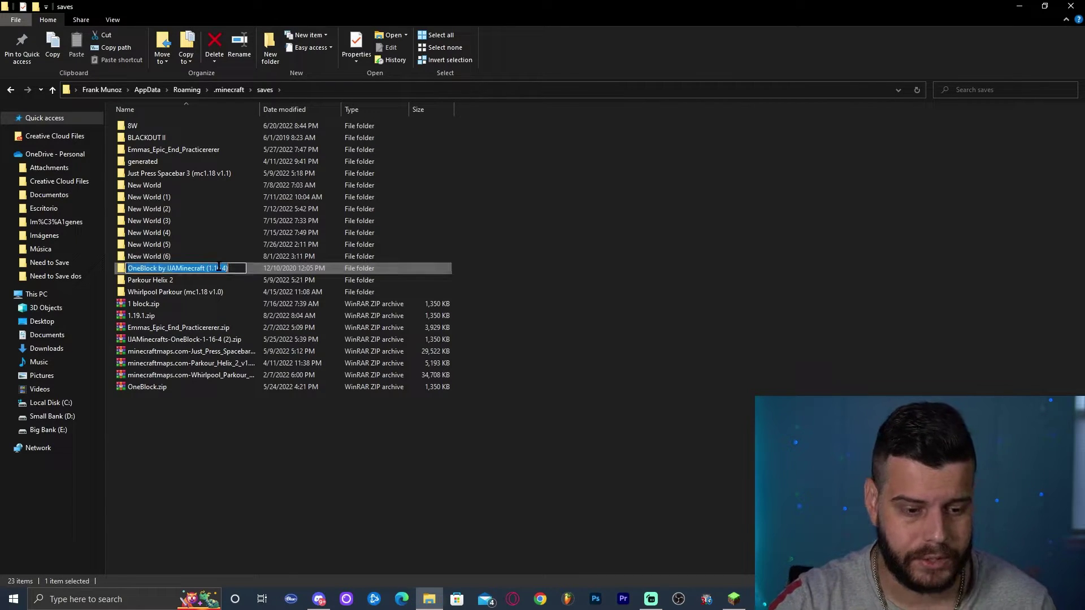
type("1.19")
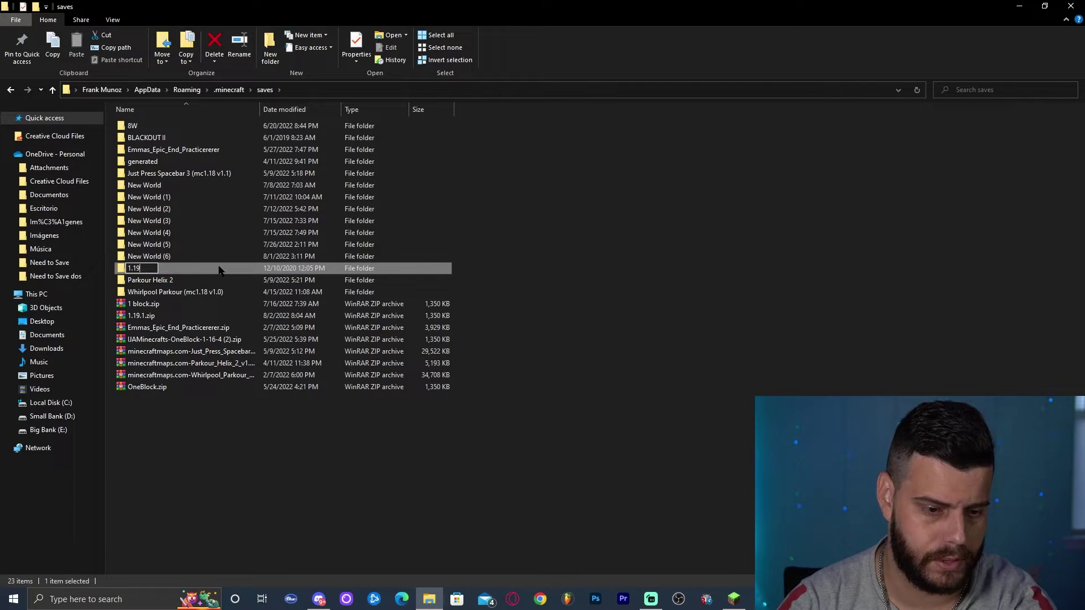
type(".1")
key("Return")
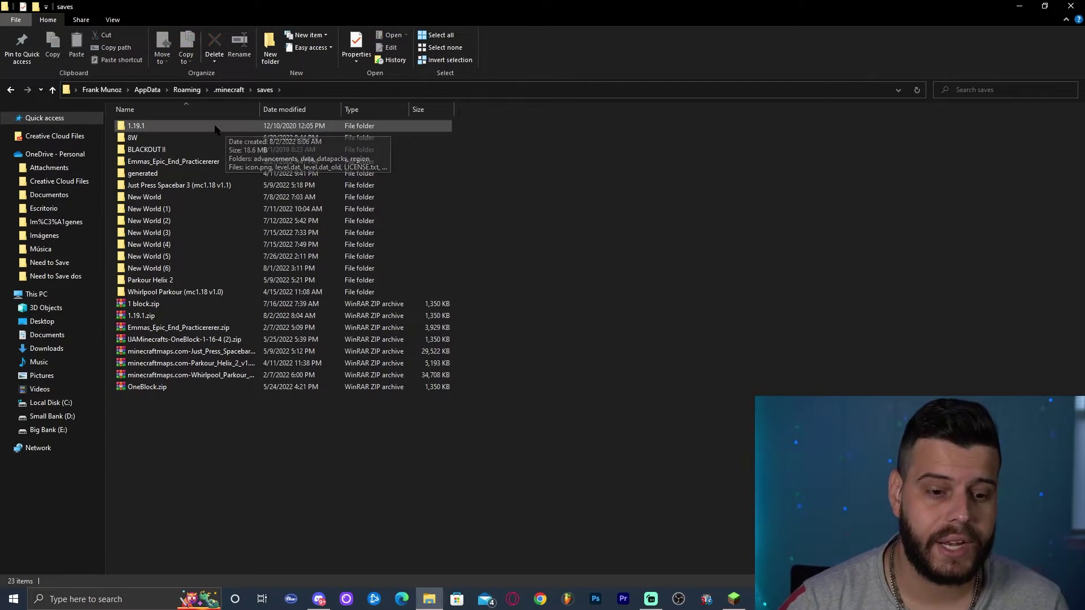
Step: Check the 1.19.1 folder holds level.dat and region, then close File Explorer
double_click(185, 126)
left_click_drag(452, 389, 579, 165)
left_click(264, 91)
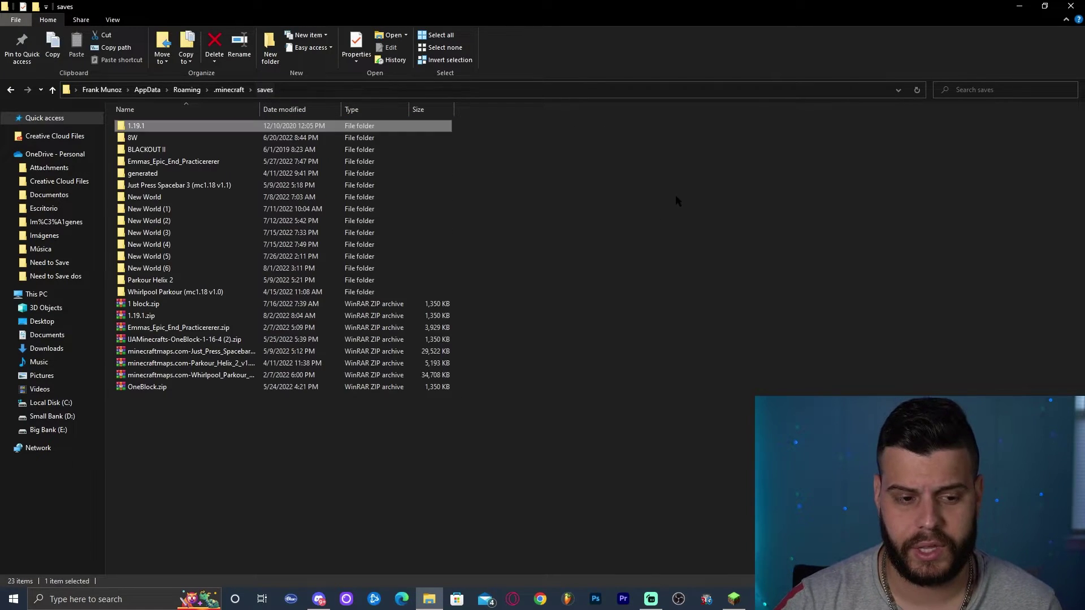
double_click(155, 126)
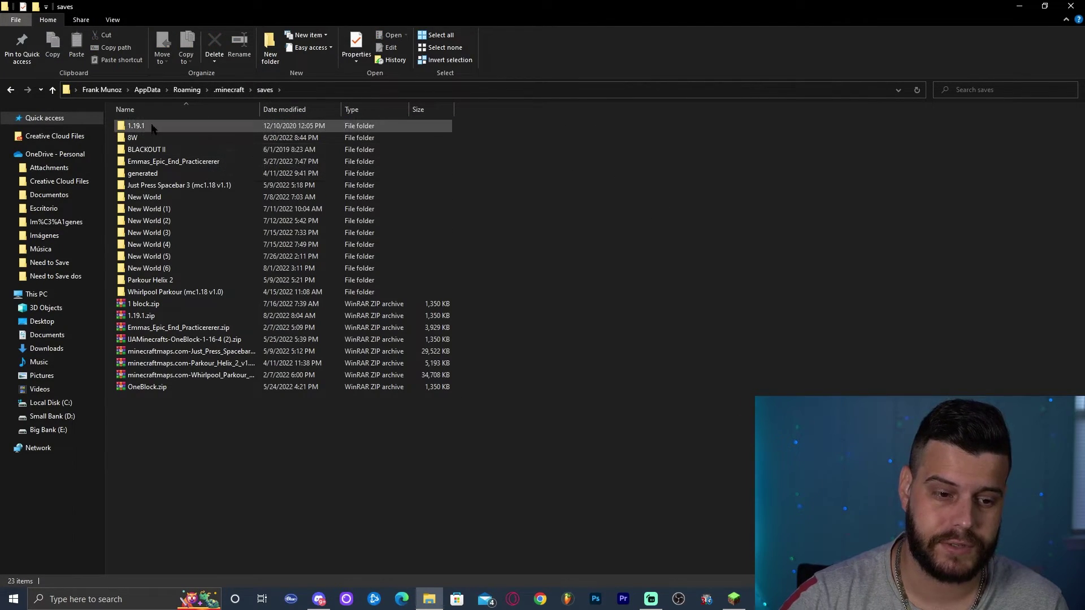
left_click_drag(344, 328, 190, 114)
left_click(276, 90)
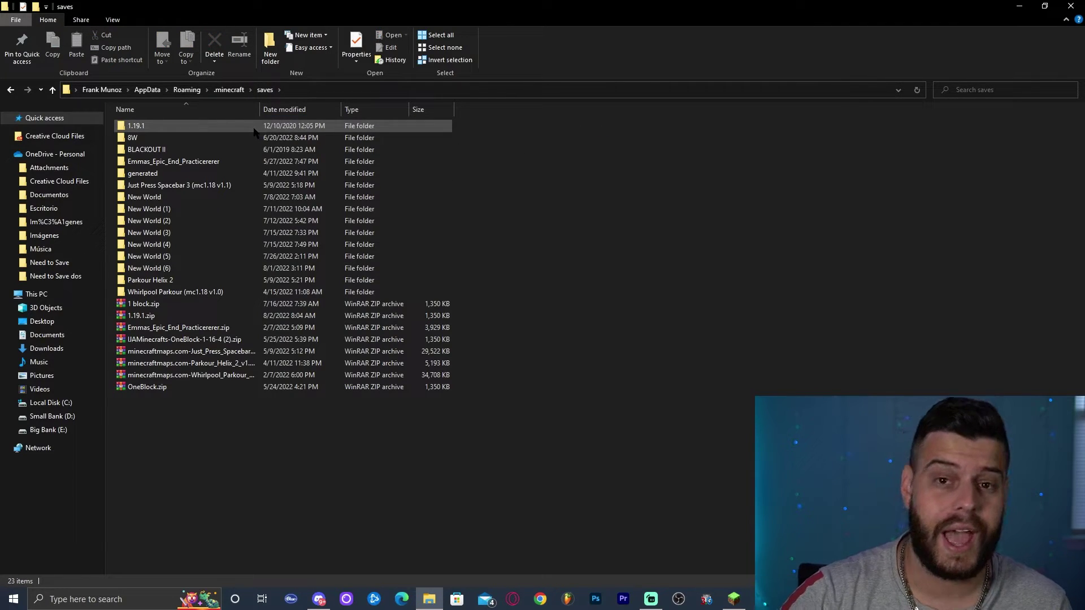
double_click(134, 126)
left_click_drag(208, 400, 142, 121)
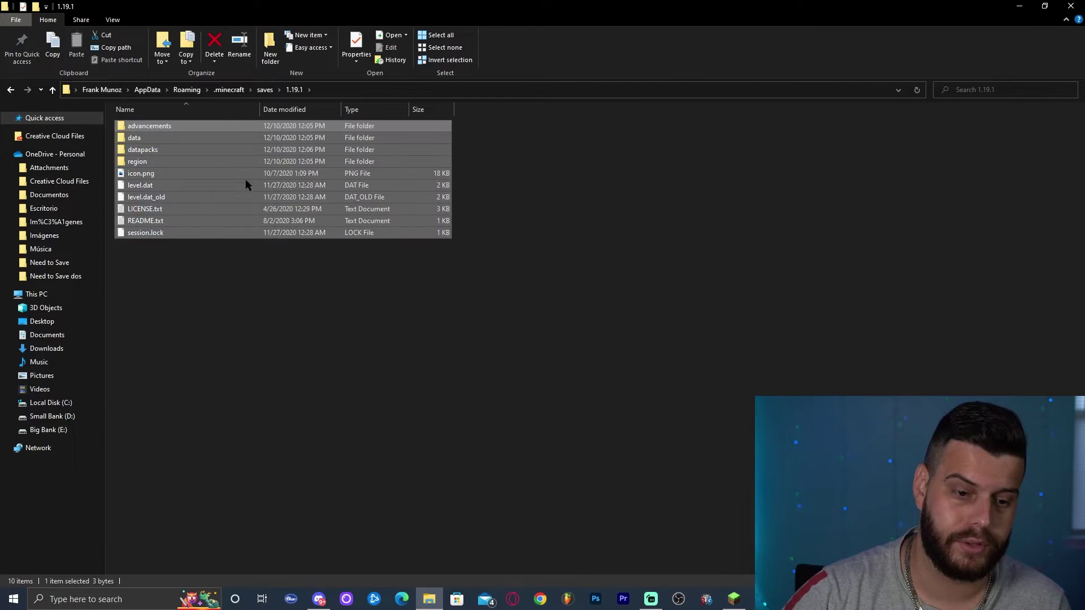
left_click(294, 339)
left_click(1071, 6)
right_click(702, 140)
Step: Play Latest release 1.19.1 from the Minecraft Launcher and maximize the game window
left_click(729, 173)
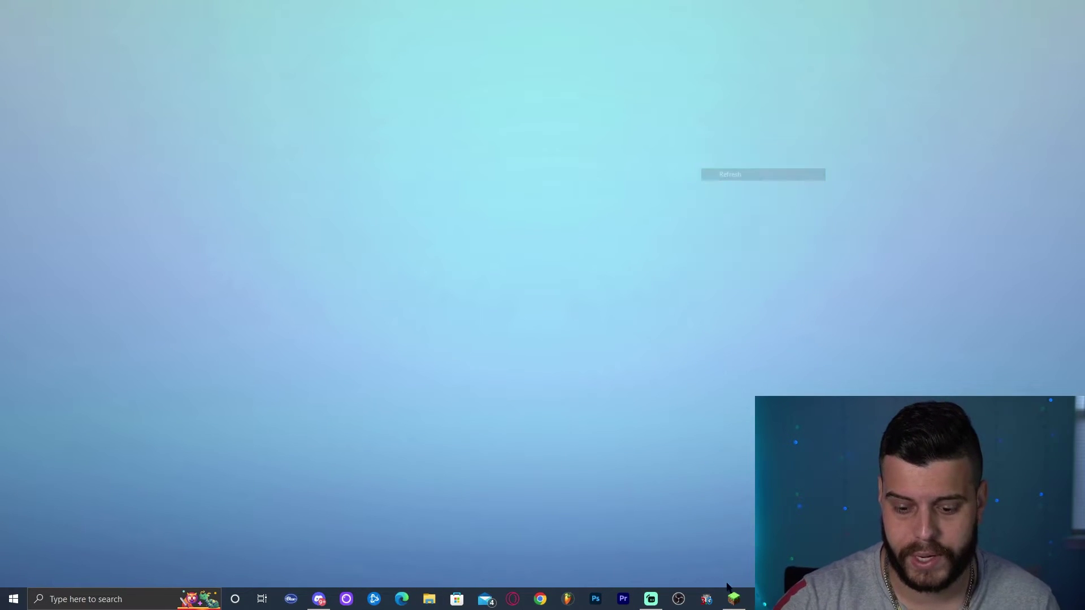
left_click(733, 599)
mouse_move(690, 169)
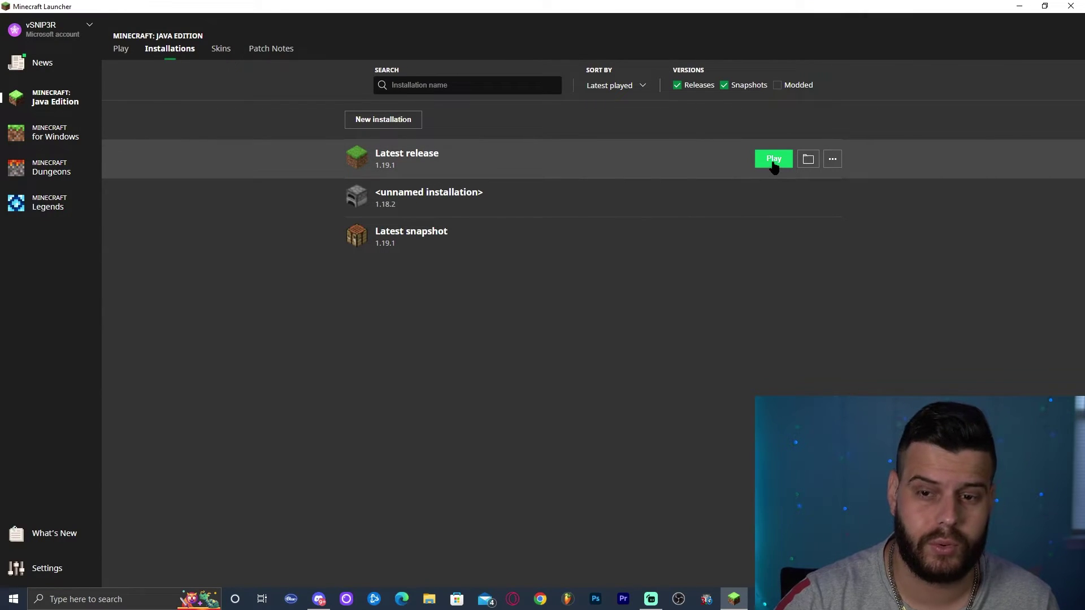
left_click(773, 159)
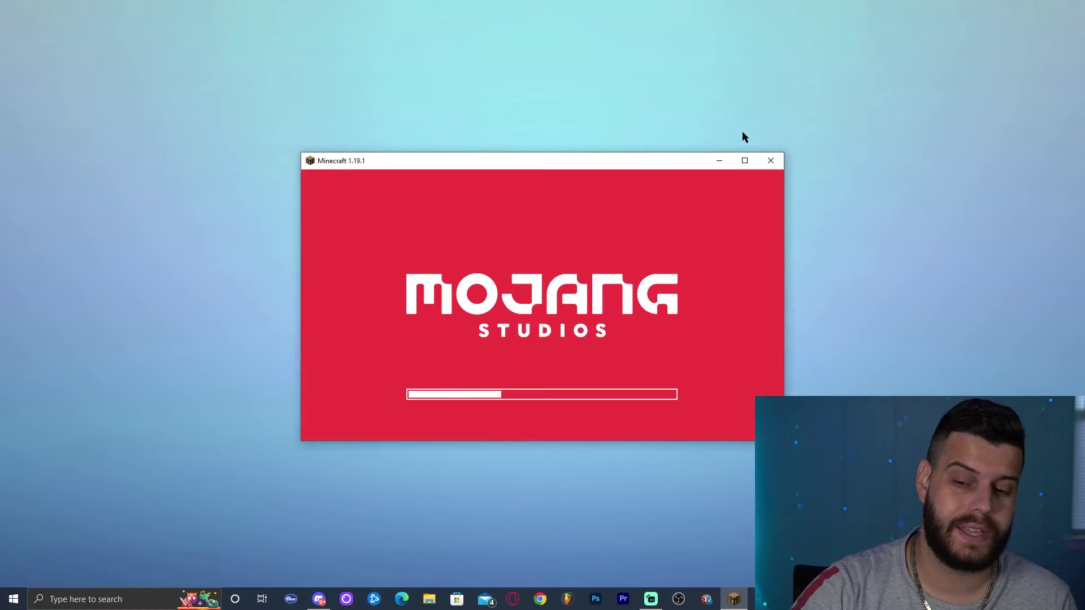
left_click(744, 160)
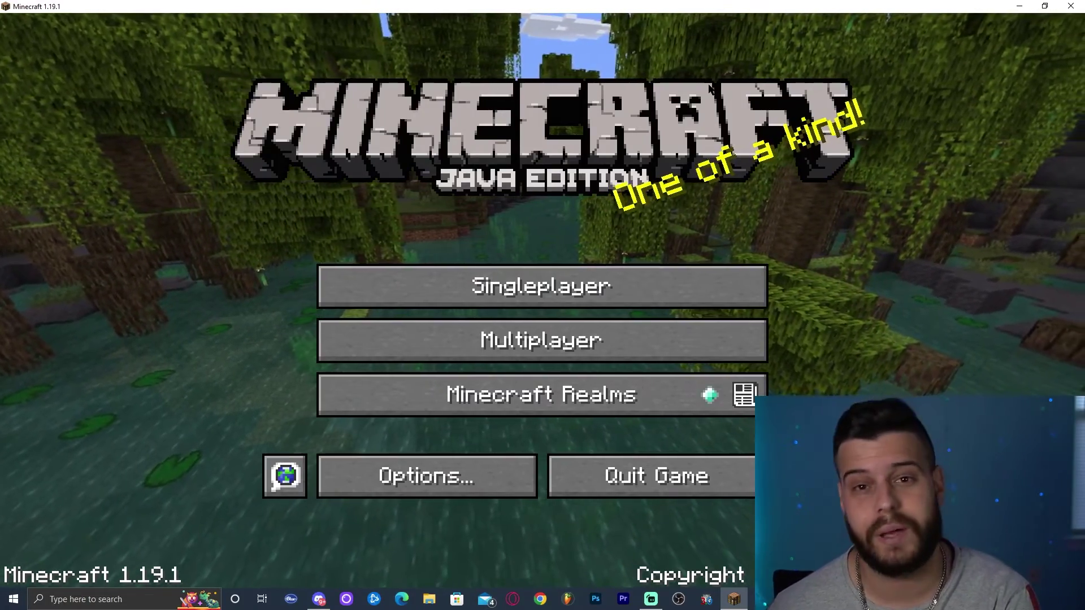
Step: In Singleplayer, scroll the Select World list and select the OneBlock (1.16.4) save
left_click(656, 283)
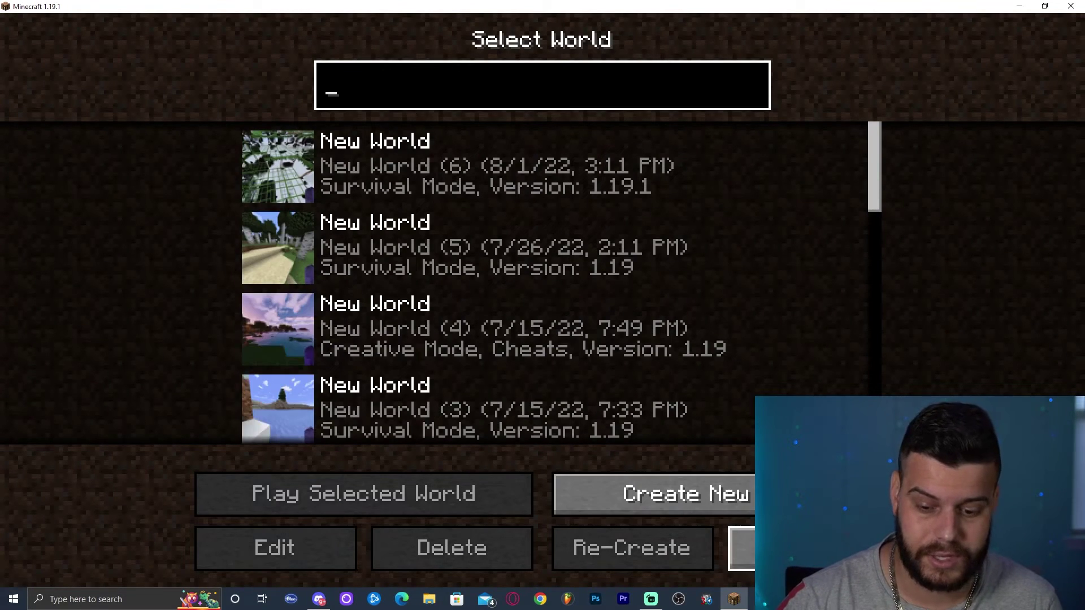
scroll(279, 288, "down", 5)
scroll(280, 305, "down", 15)
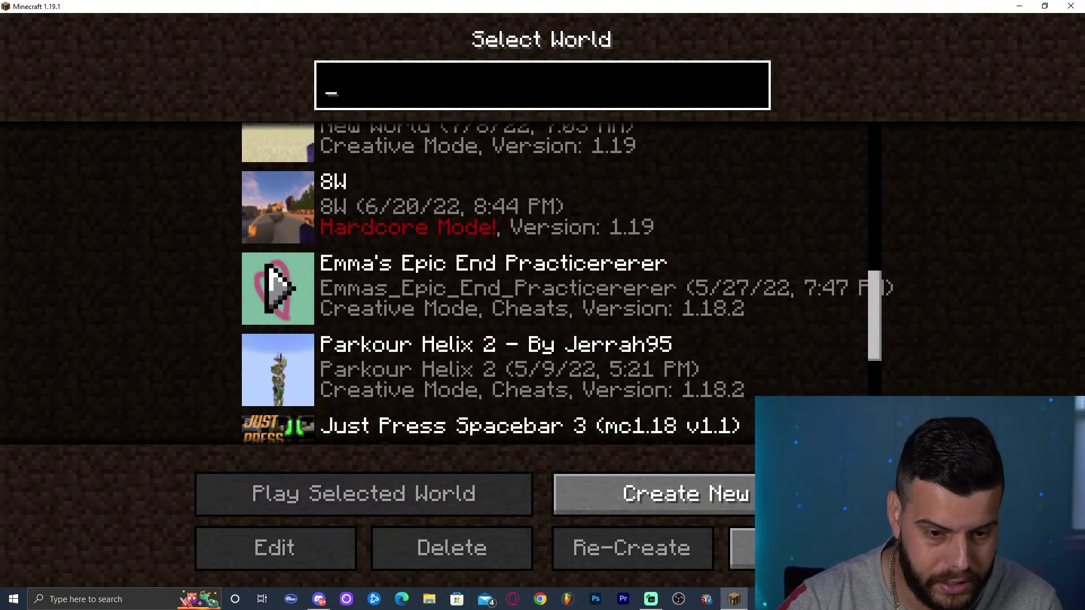
scroll(277, 325, "down", 1)
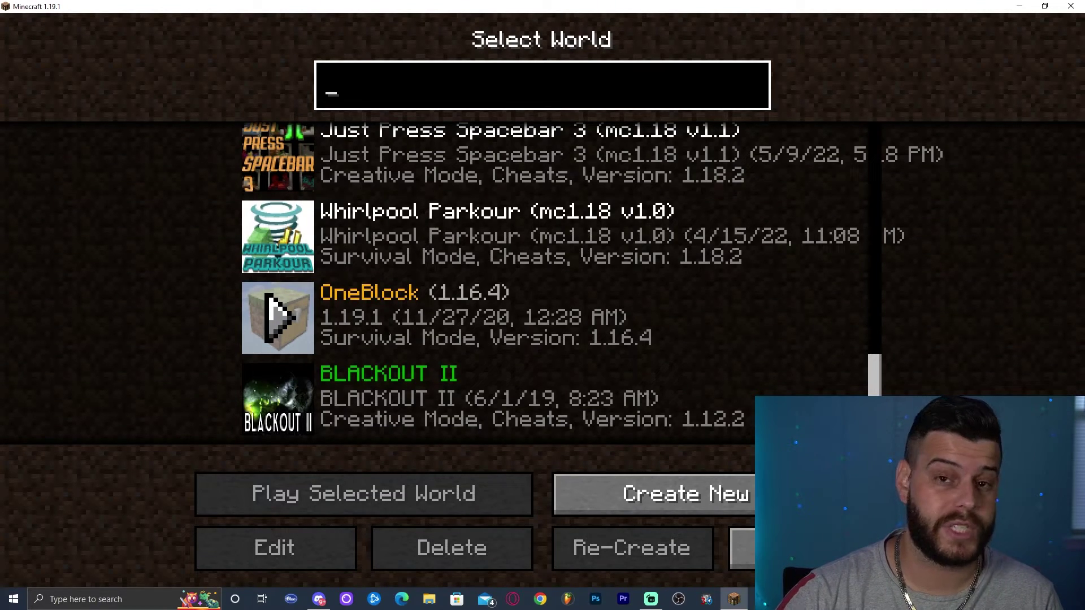
left_click(303, 324)
Step: Load the OneBlock world and mine the regenerating block for dirt and an oak log
left_click(289, 322)
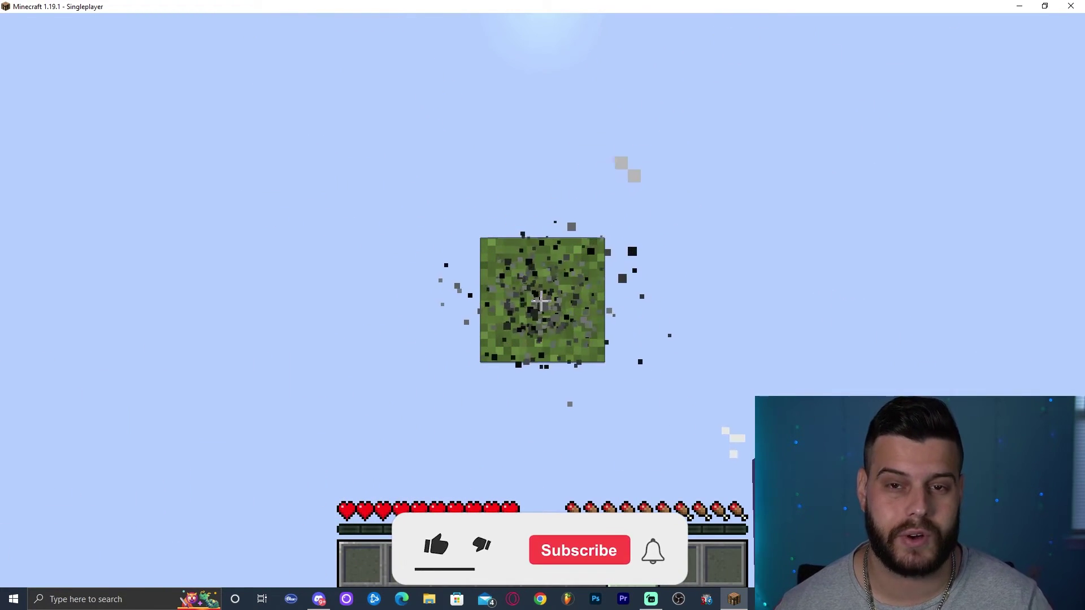
left_click(542, 300)
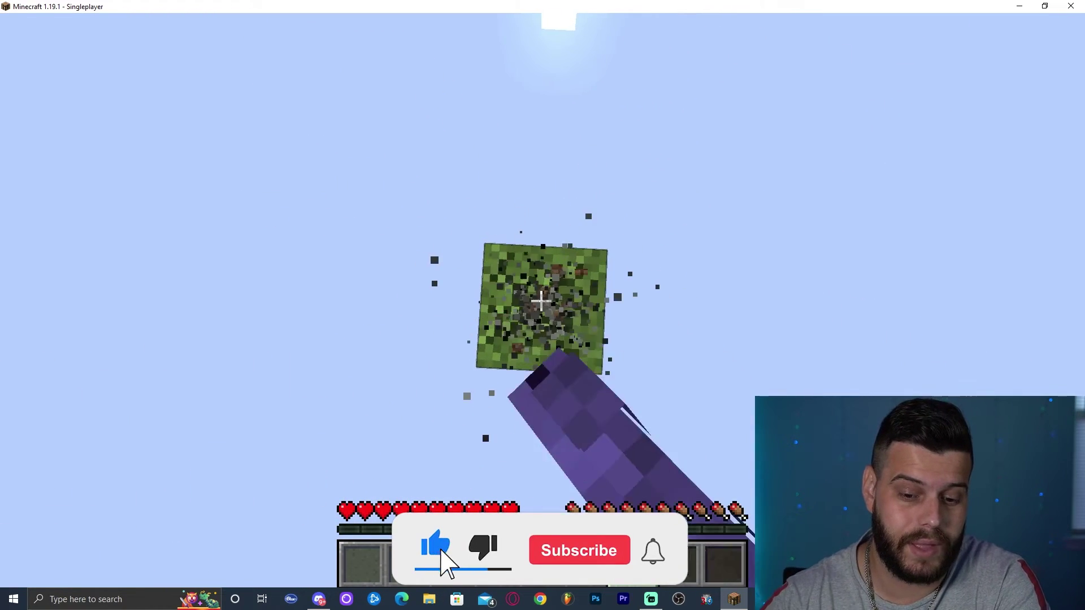
left_click(542, 301)
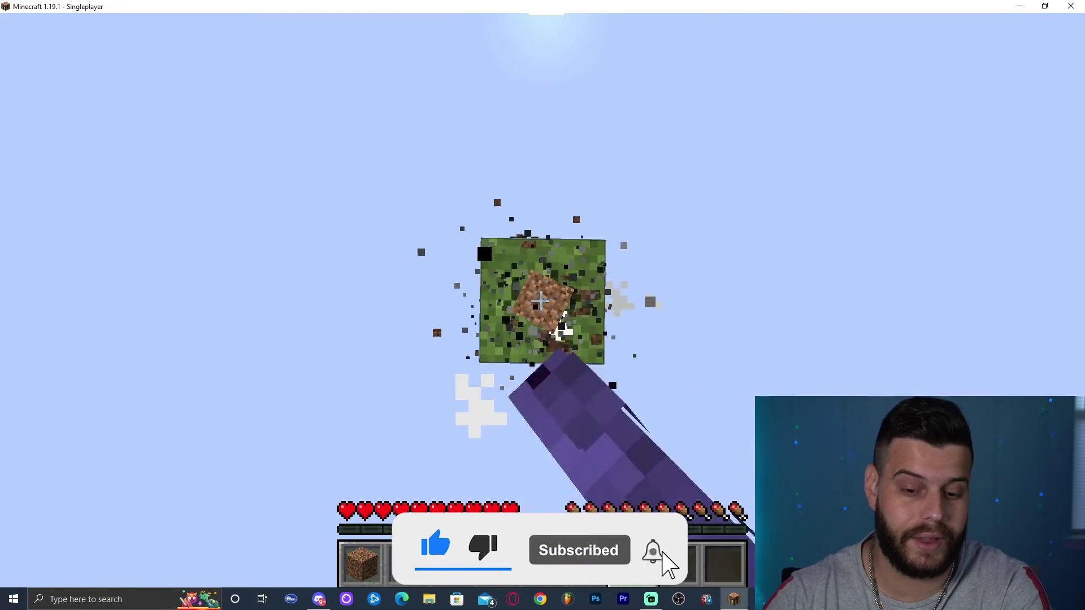
left_click(542, 301)
left_click(542, 300)
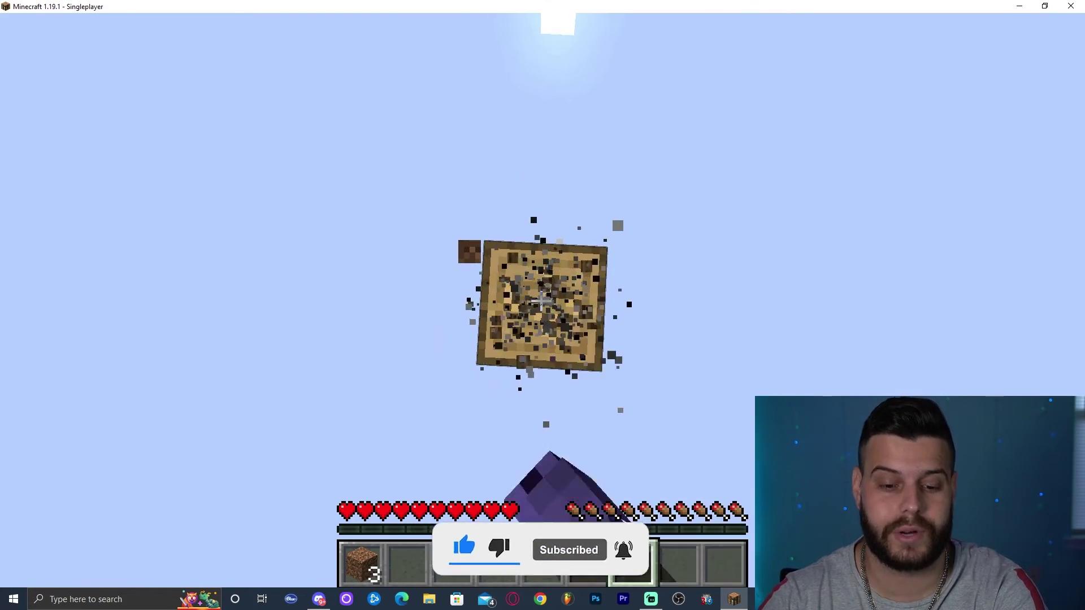
left_click(542, 301)
Step: Select dirt in the hotbar and place three dirt blocks beside the OneBlock
scroll(542, 301, "up", 6)
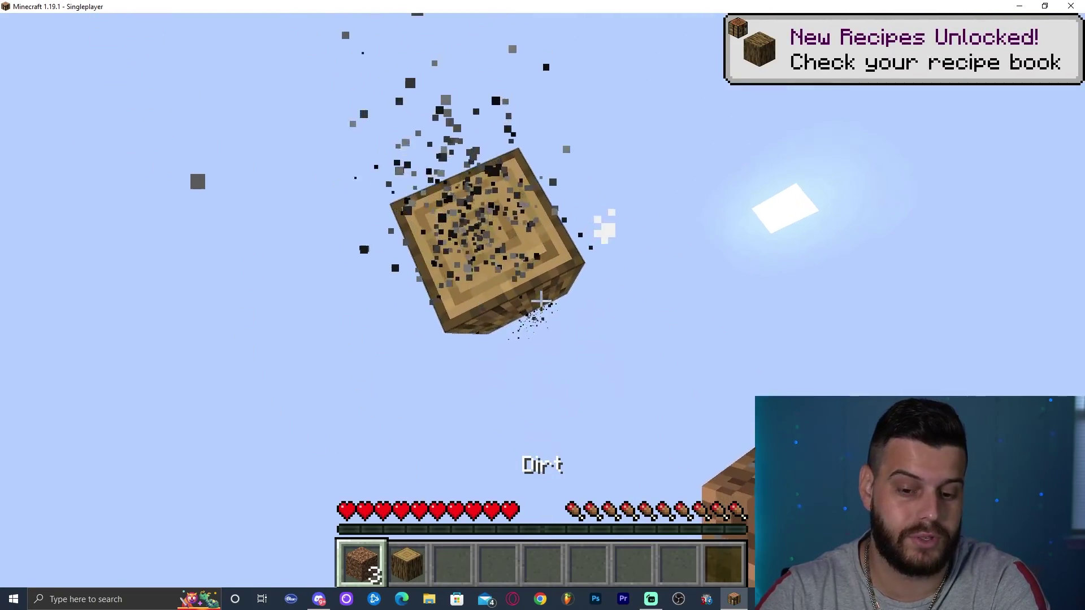
right_click(542, 301)
right_click(542, 301)
right_click(542, 301)
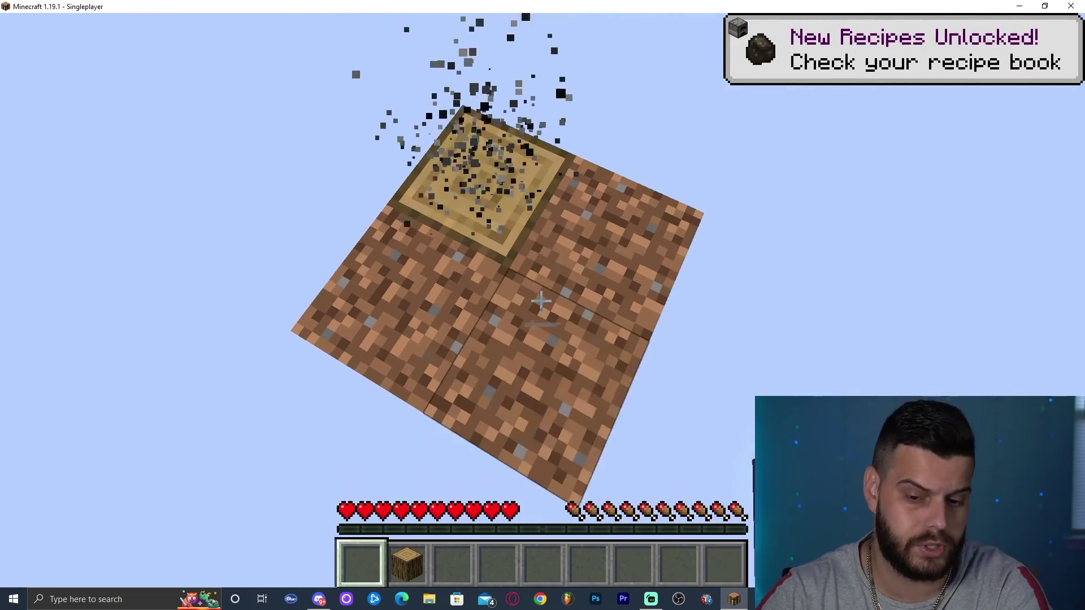